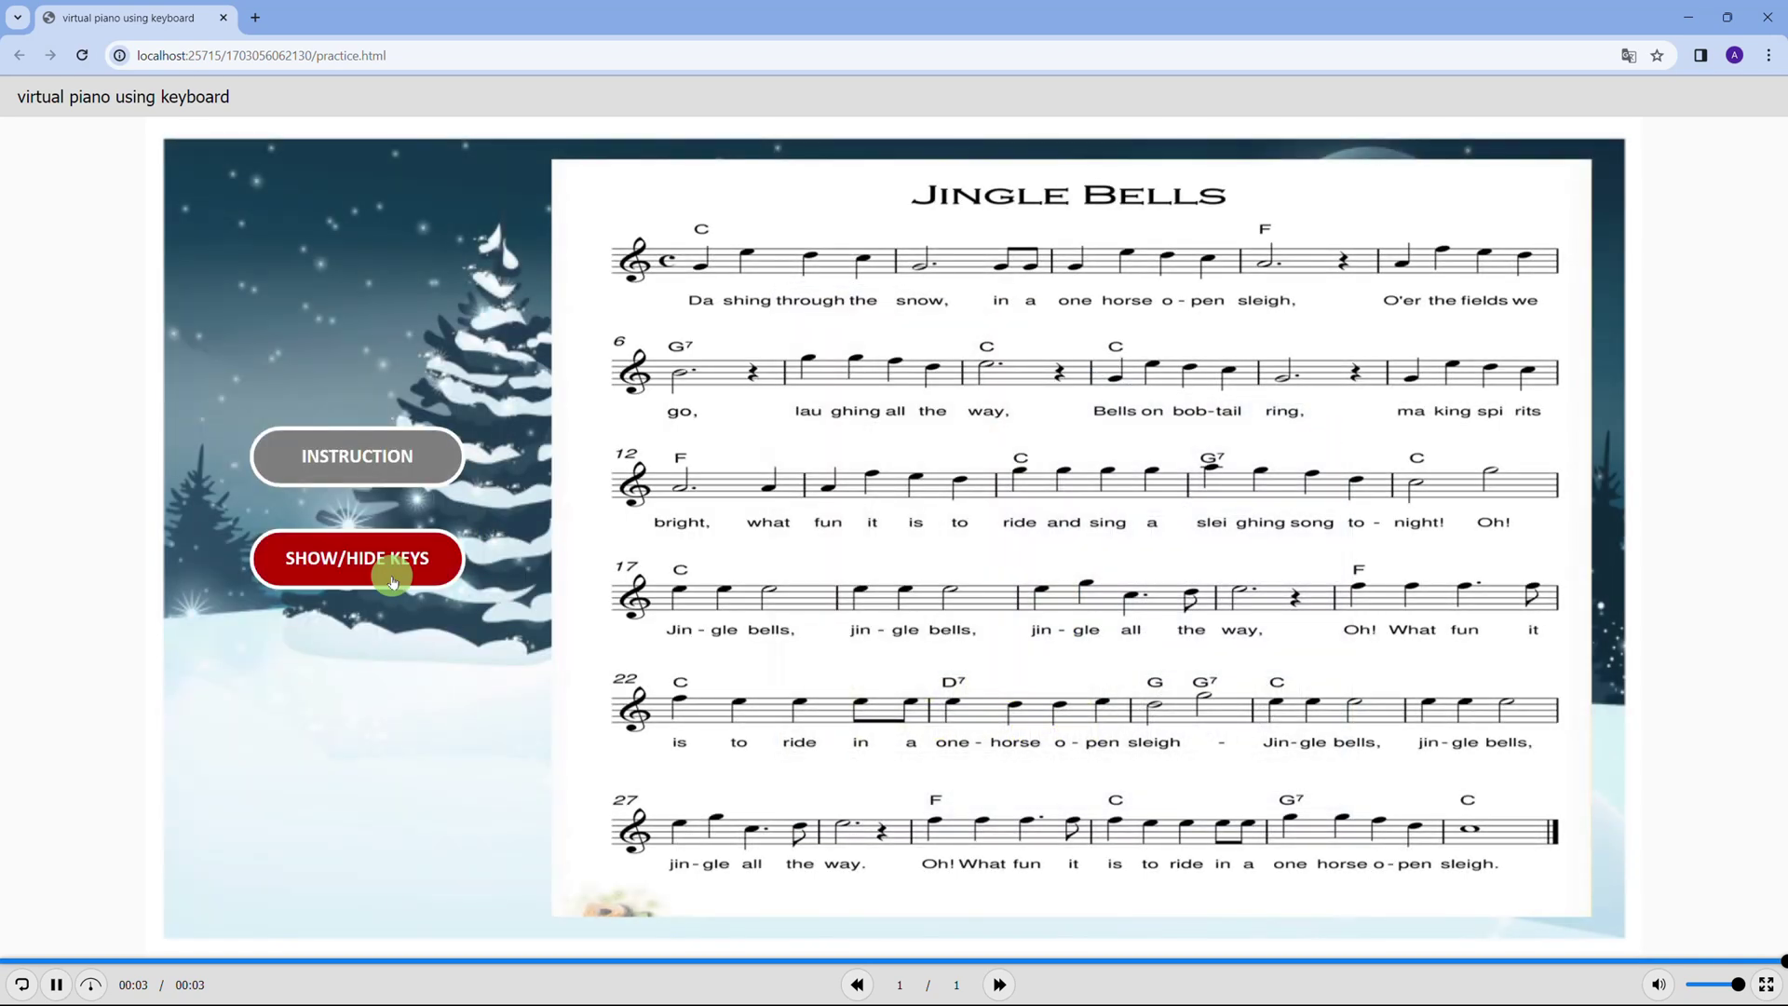
Step: Show the key letters in the browser preview, then close the preview to return to editing
click(393, 579)
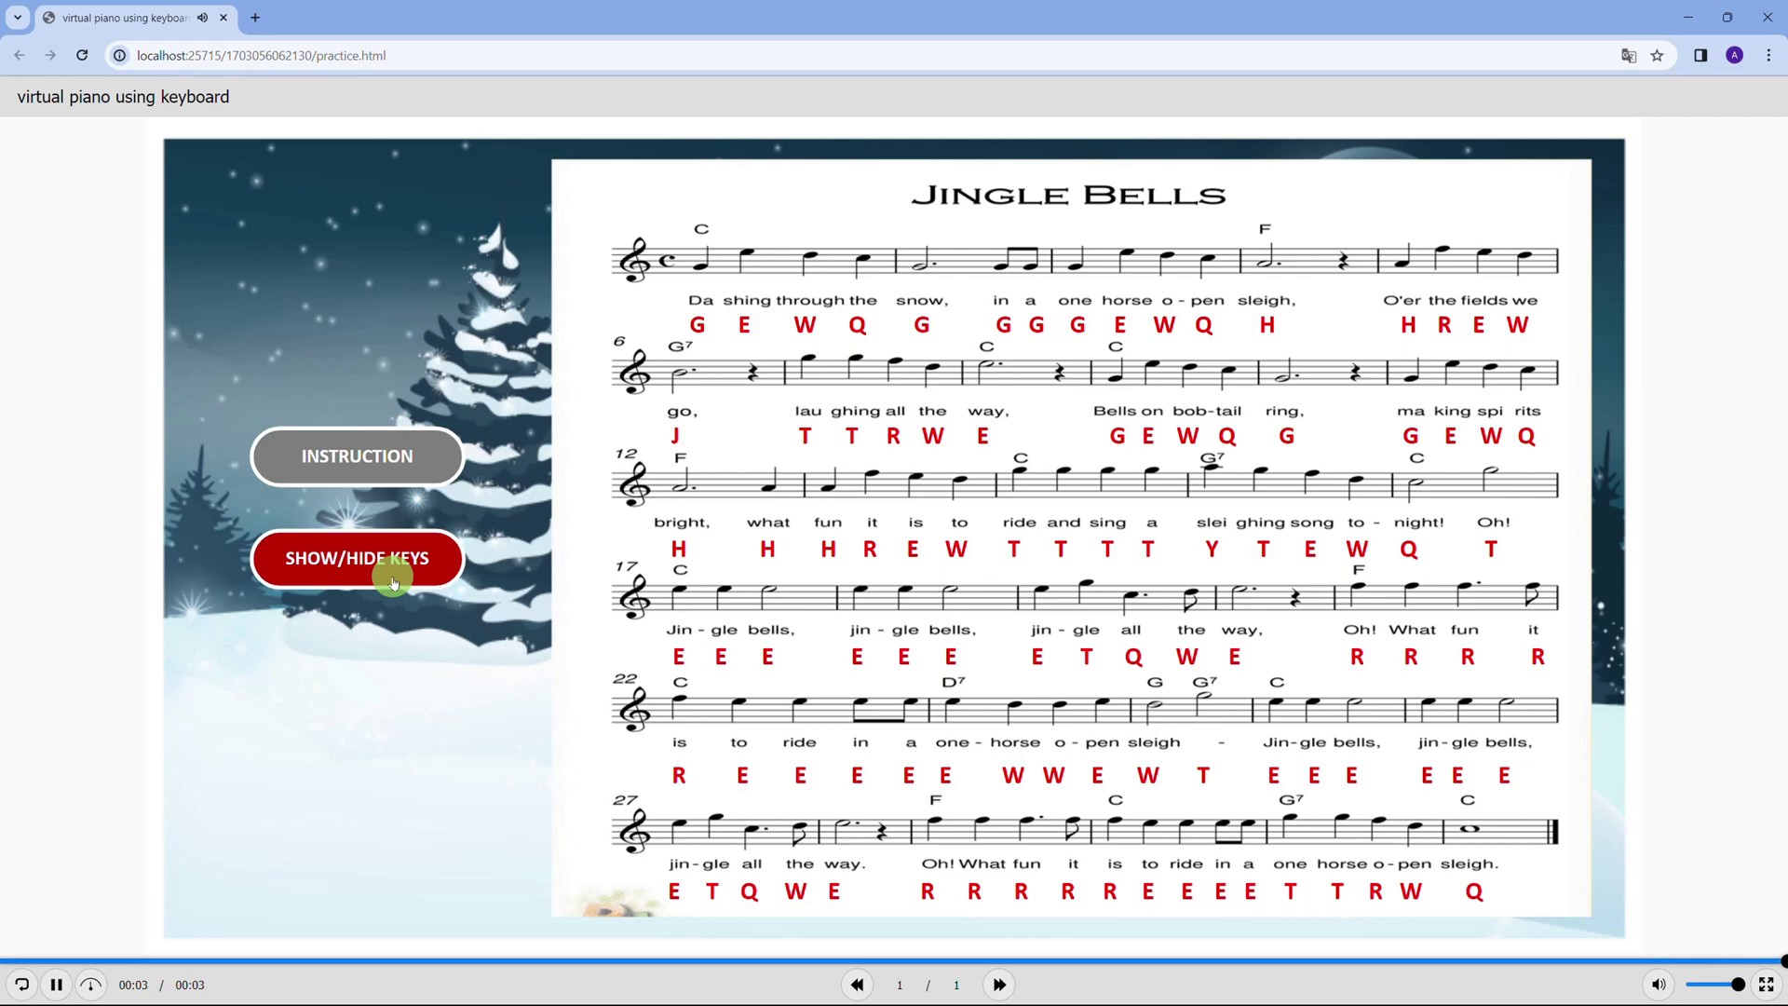
click(1767, 16)
Step: Insert a new blank slide as slide 2 of the piano project
click(373, 674)
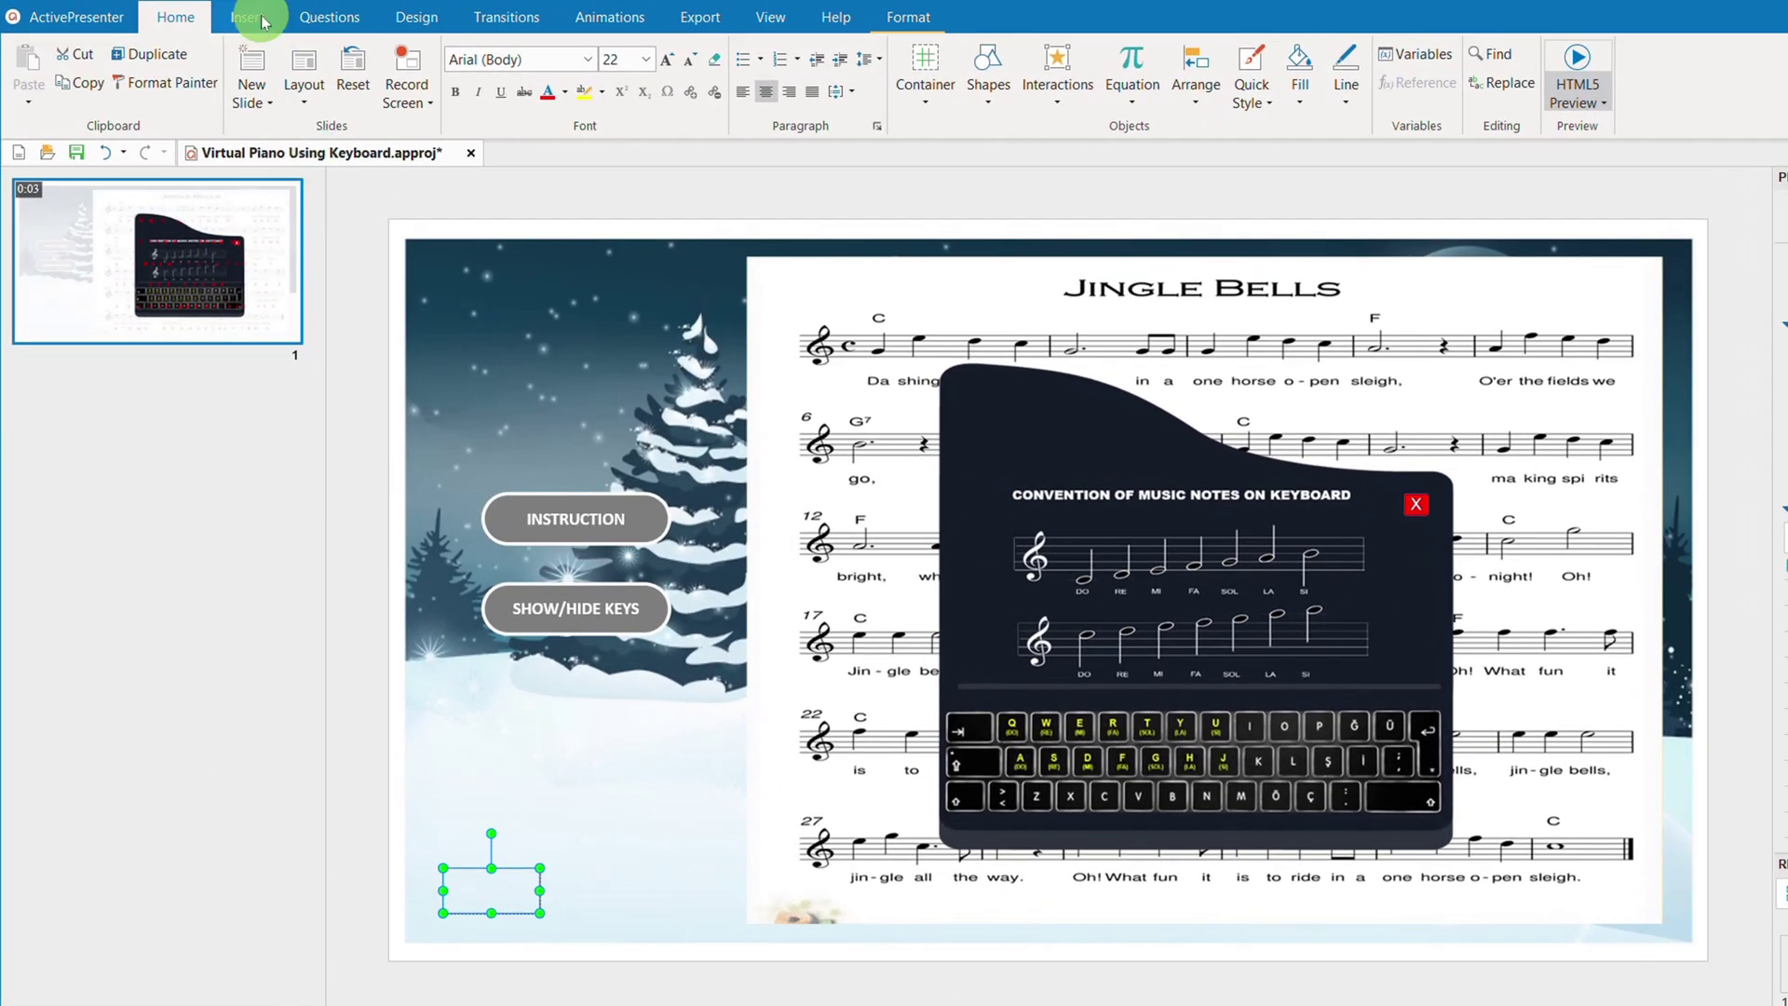
click(247, 17)
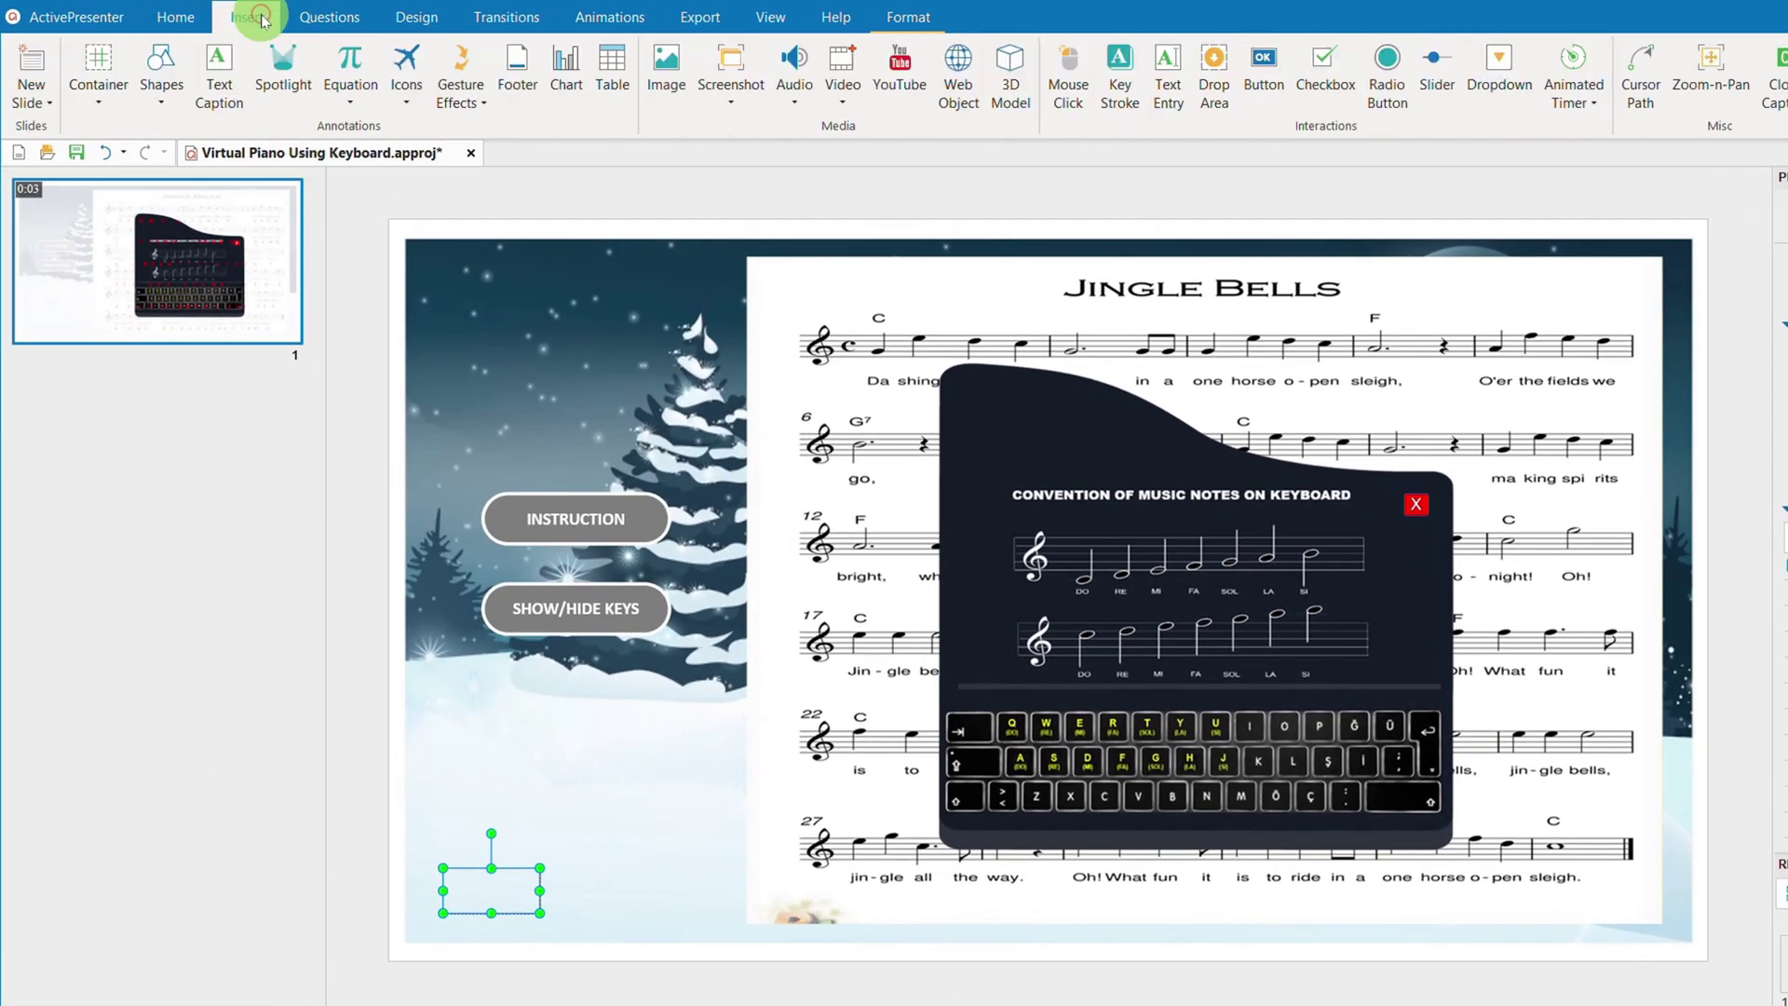
click(31, 104)
click(484, 320)
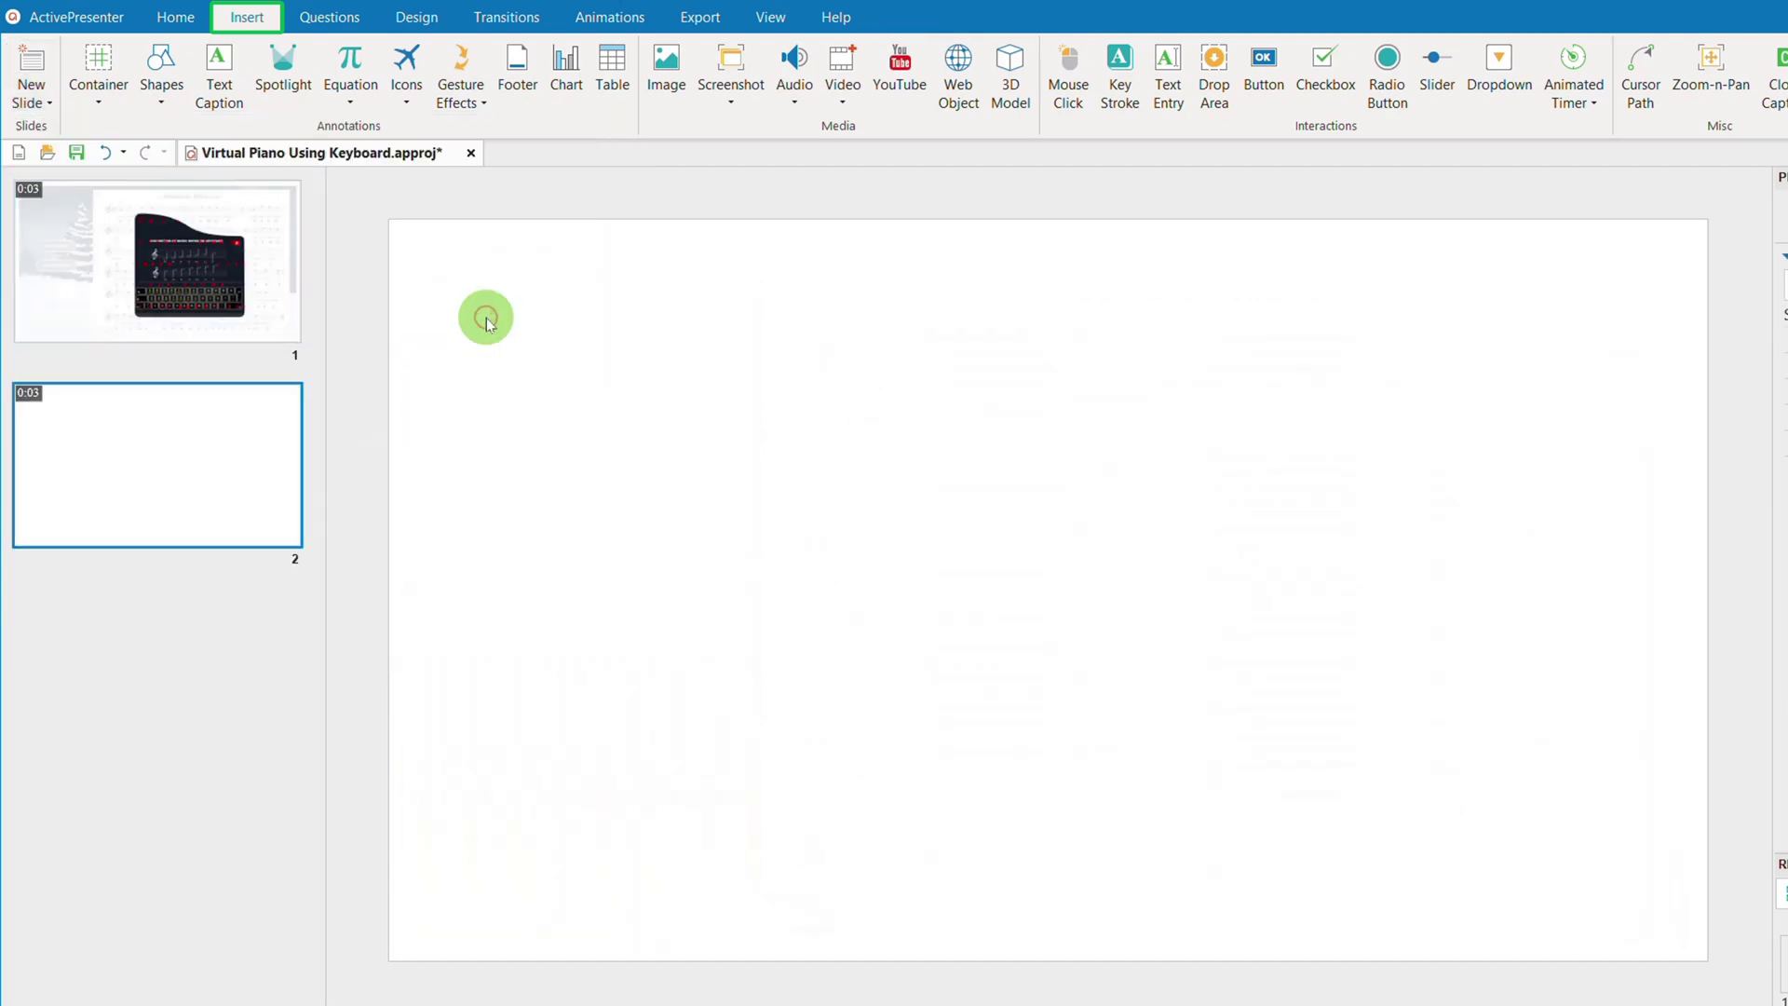
click(1123, 86)
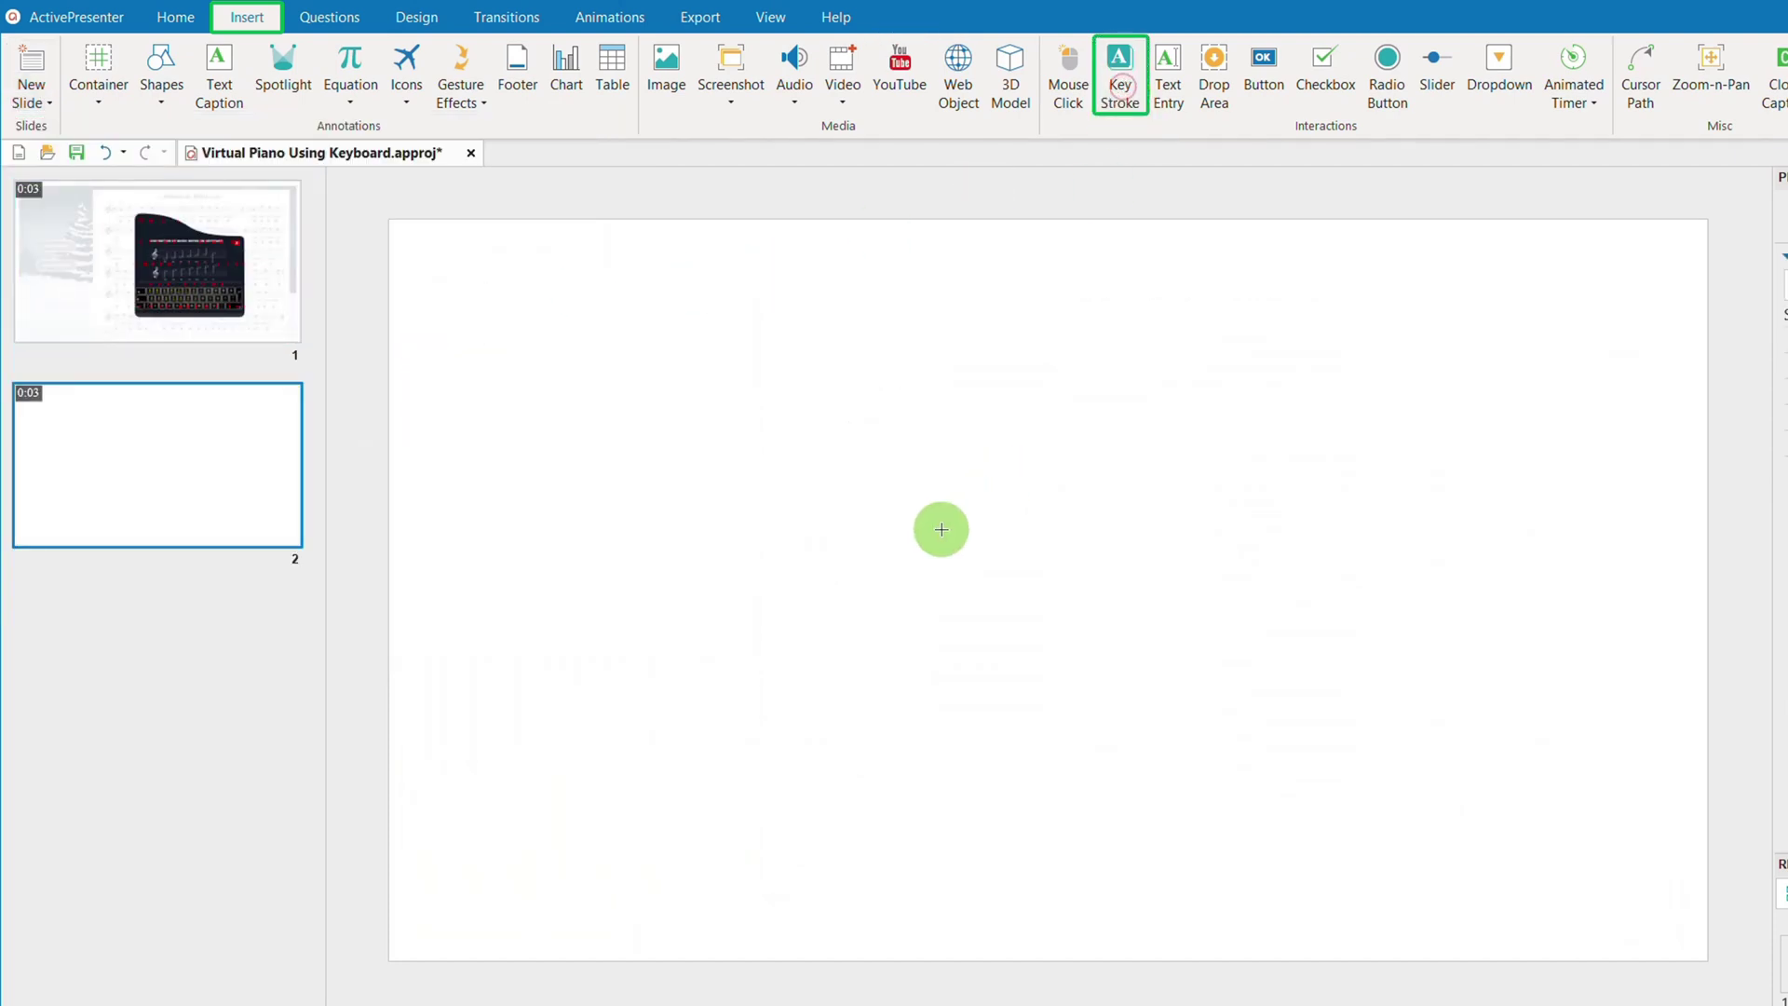
Step: Draw a Key Stroke object labelled 'Use Space on keyboard' and select its feedback captions
drag(941, 529, 1185, 634)
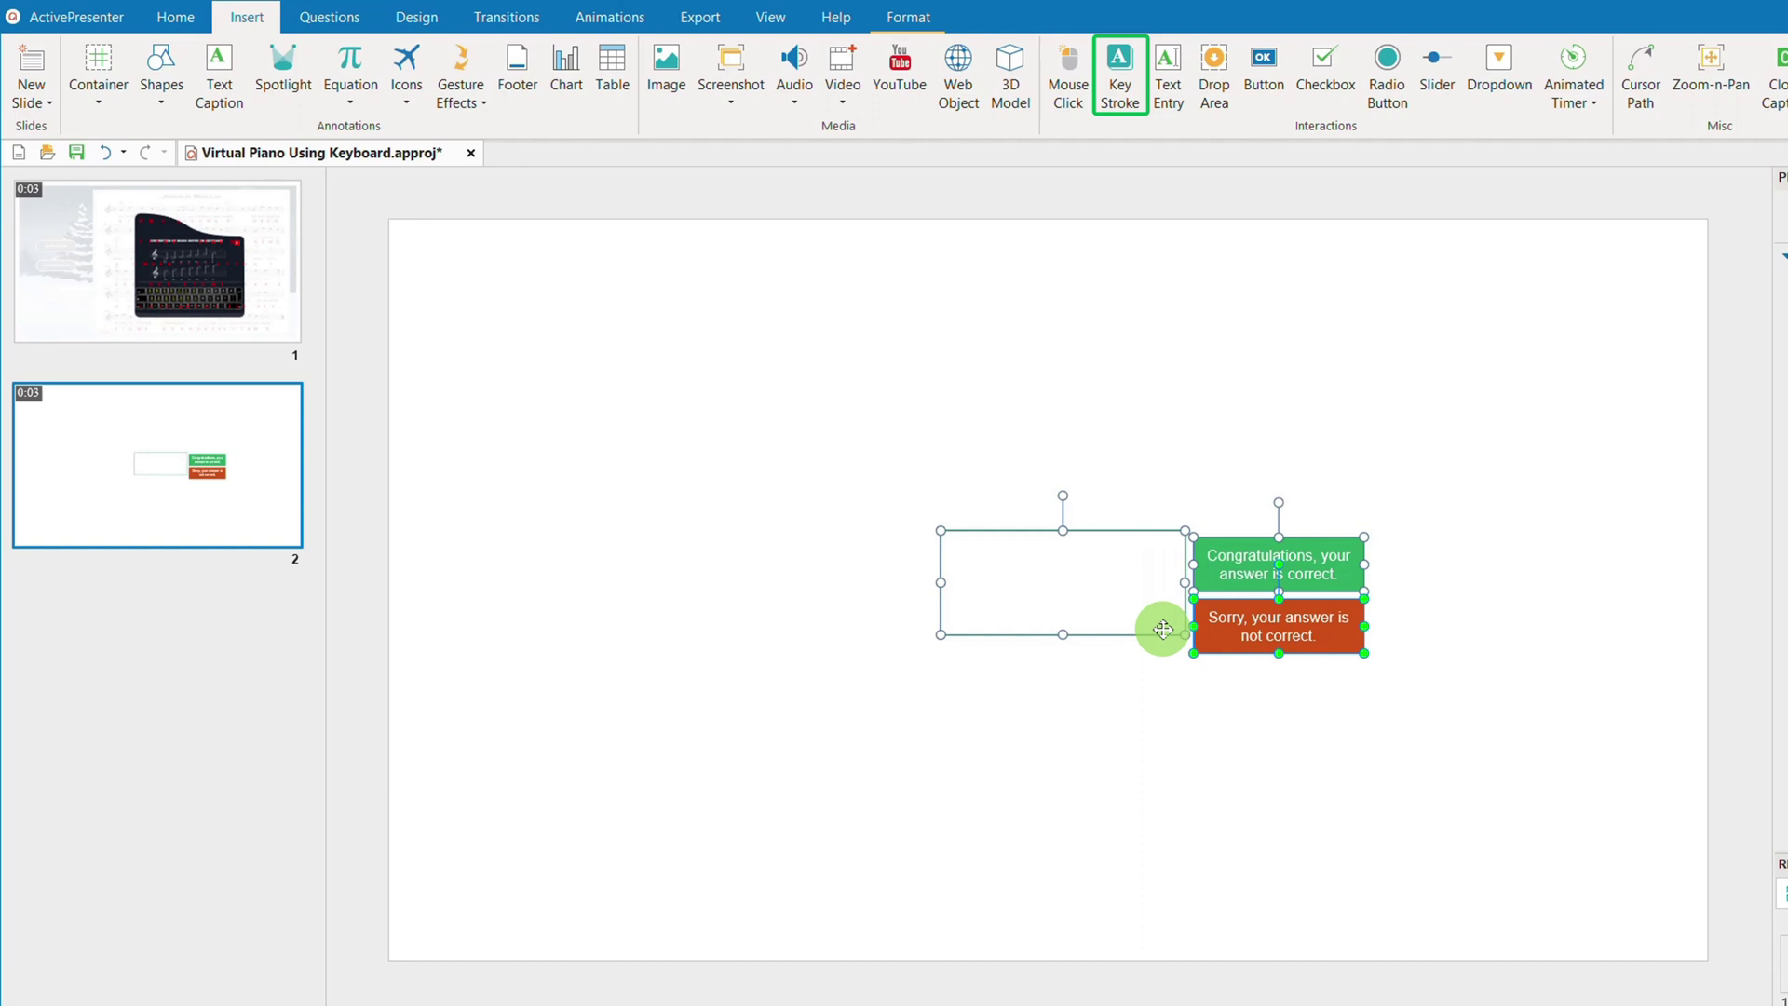
click(1051, 579)
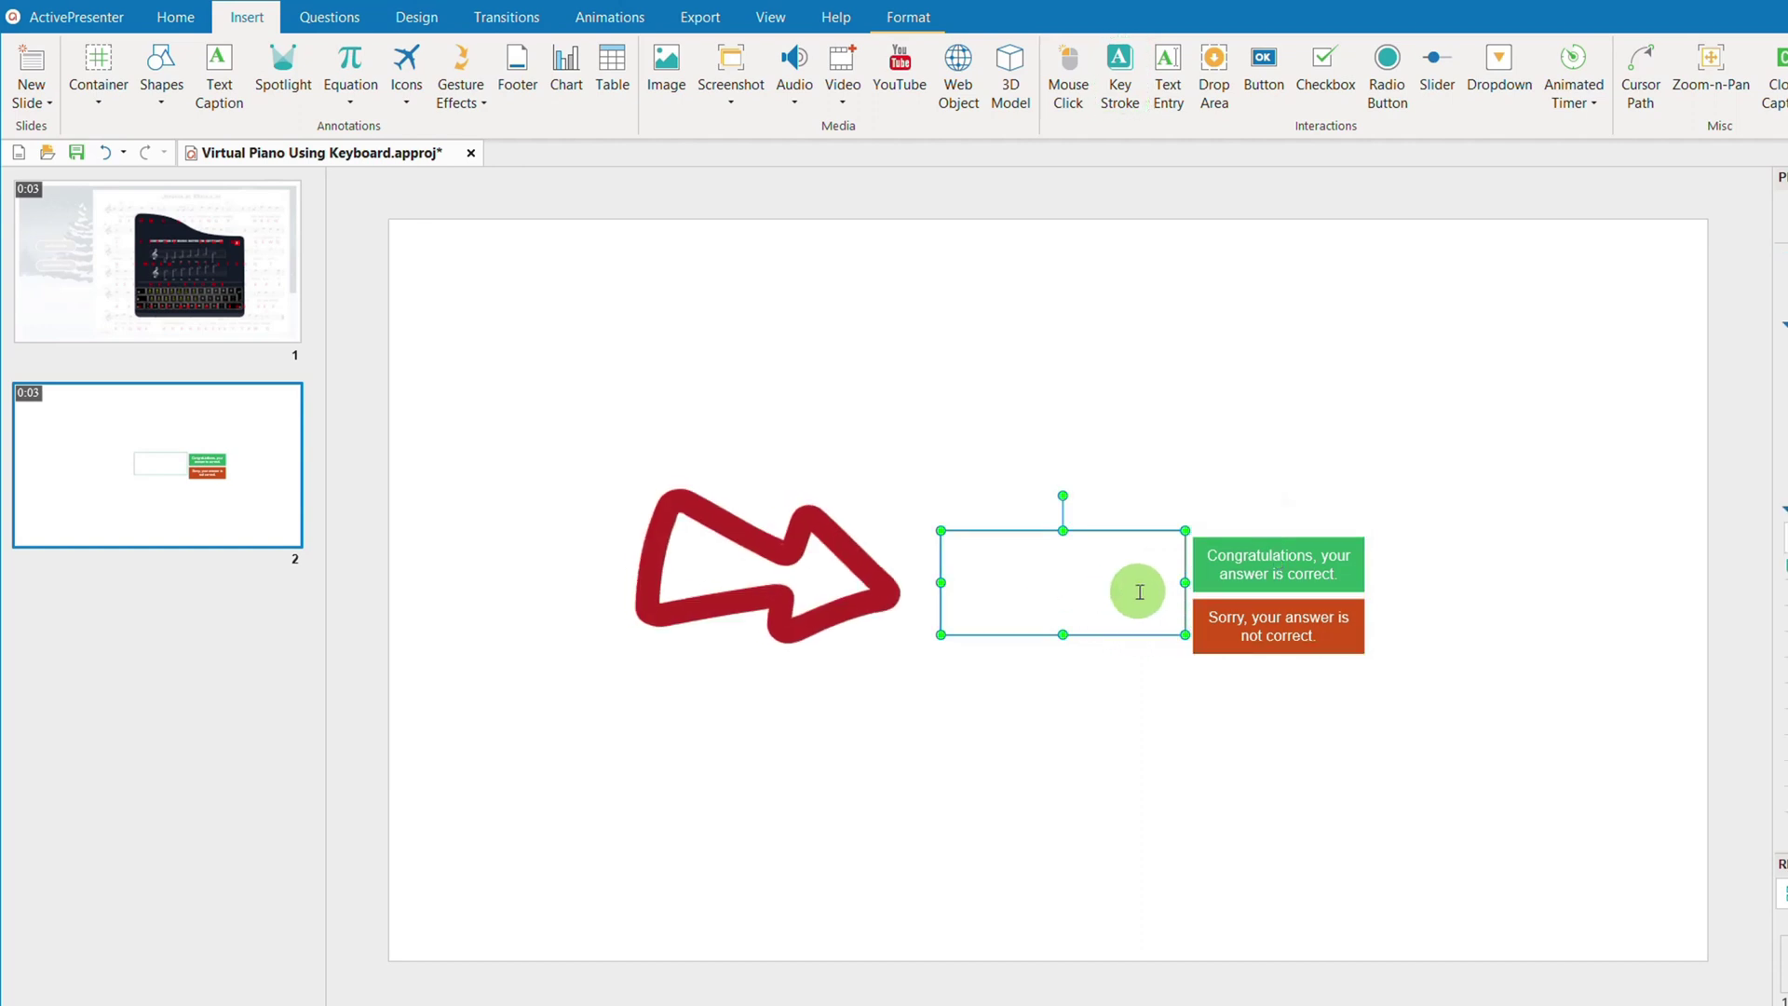
text(Use)
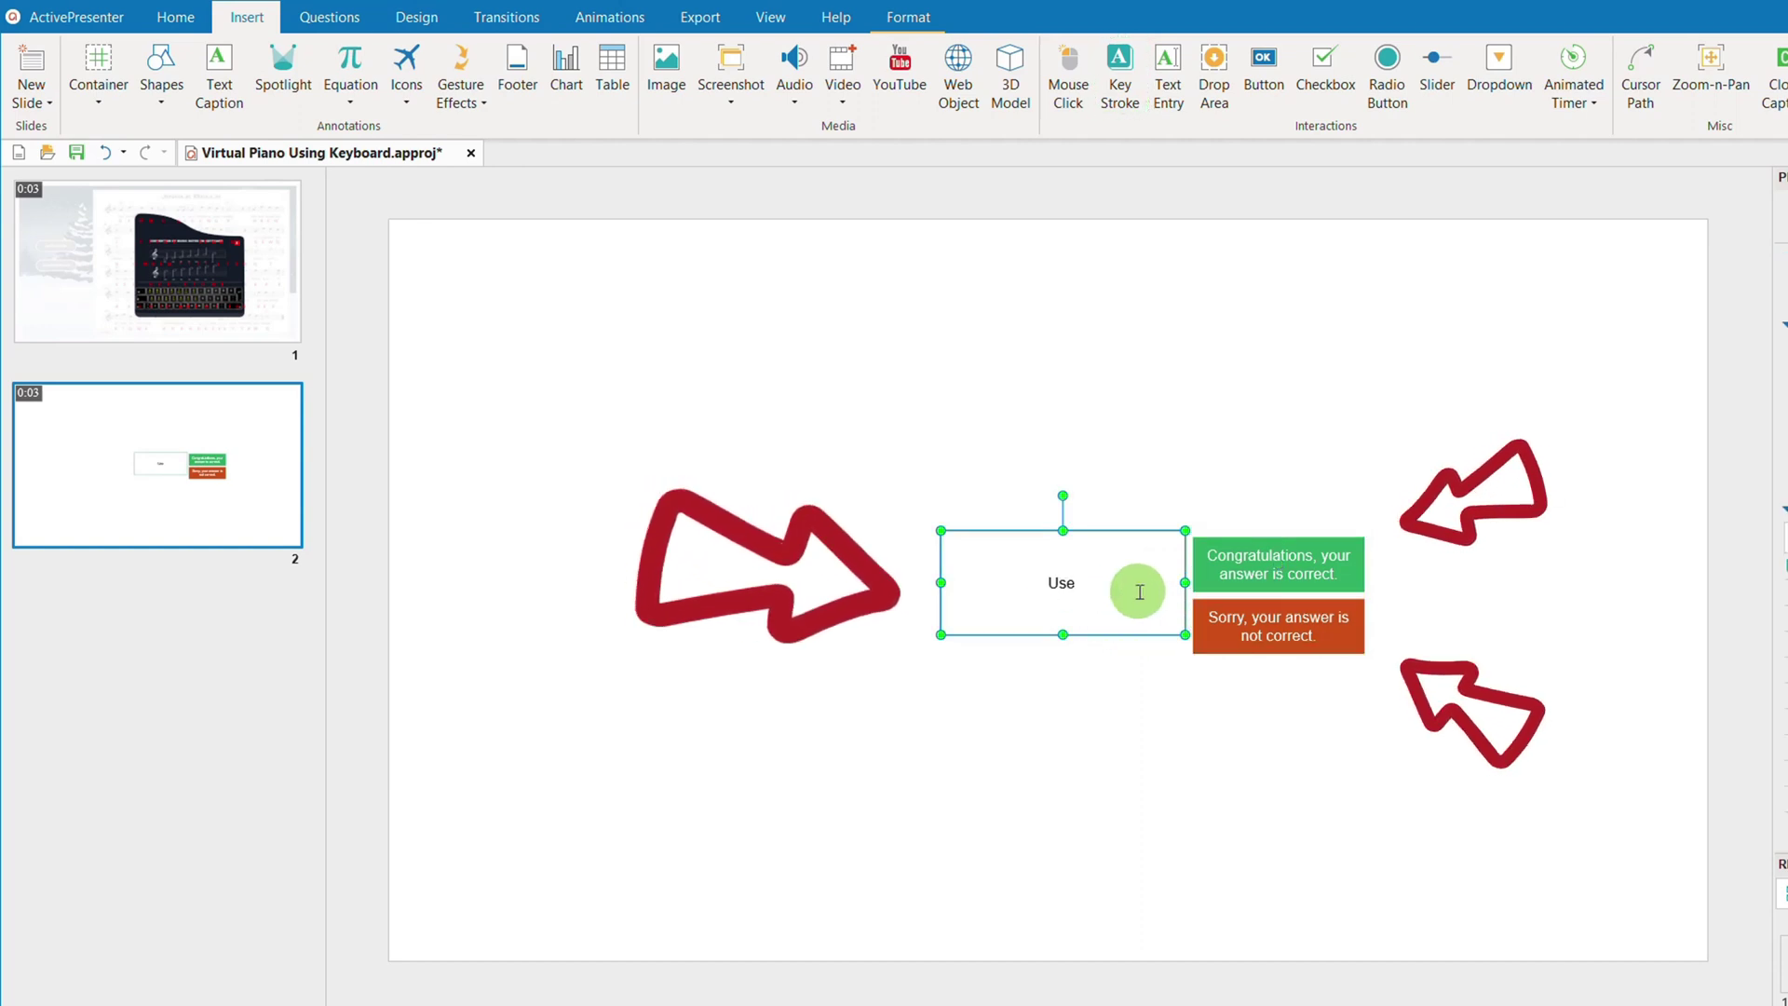
text( Space on keyboard)
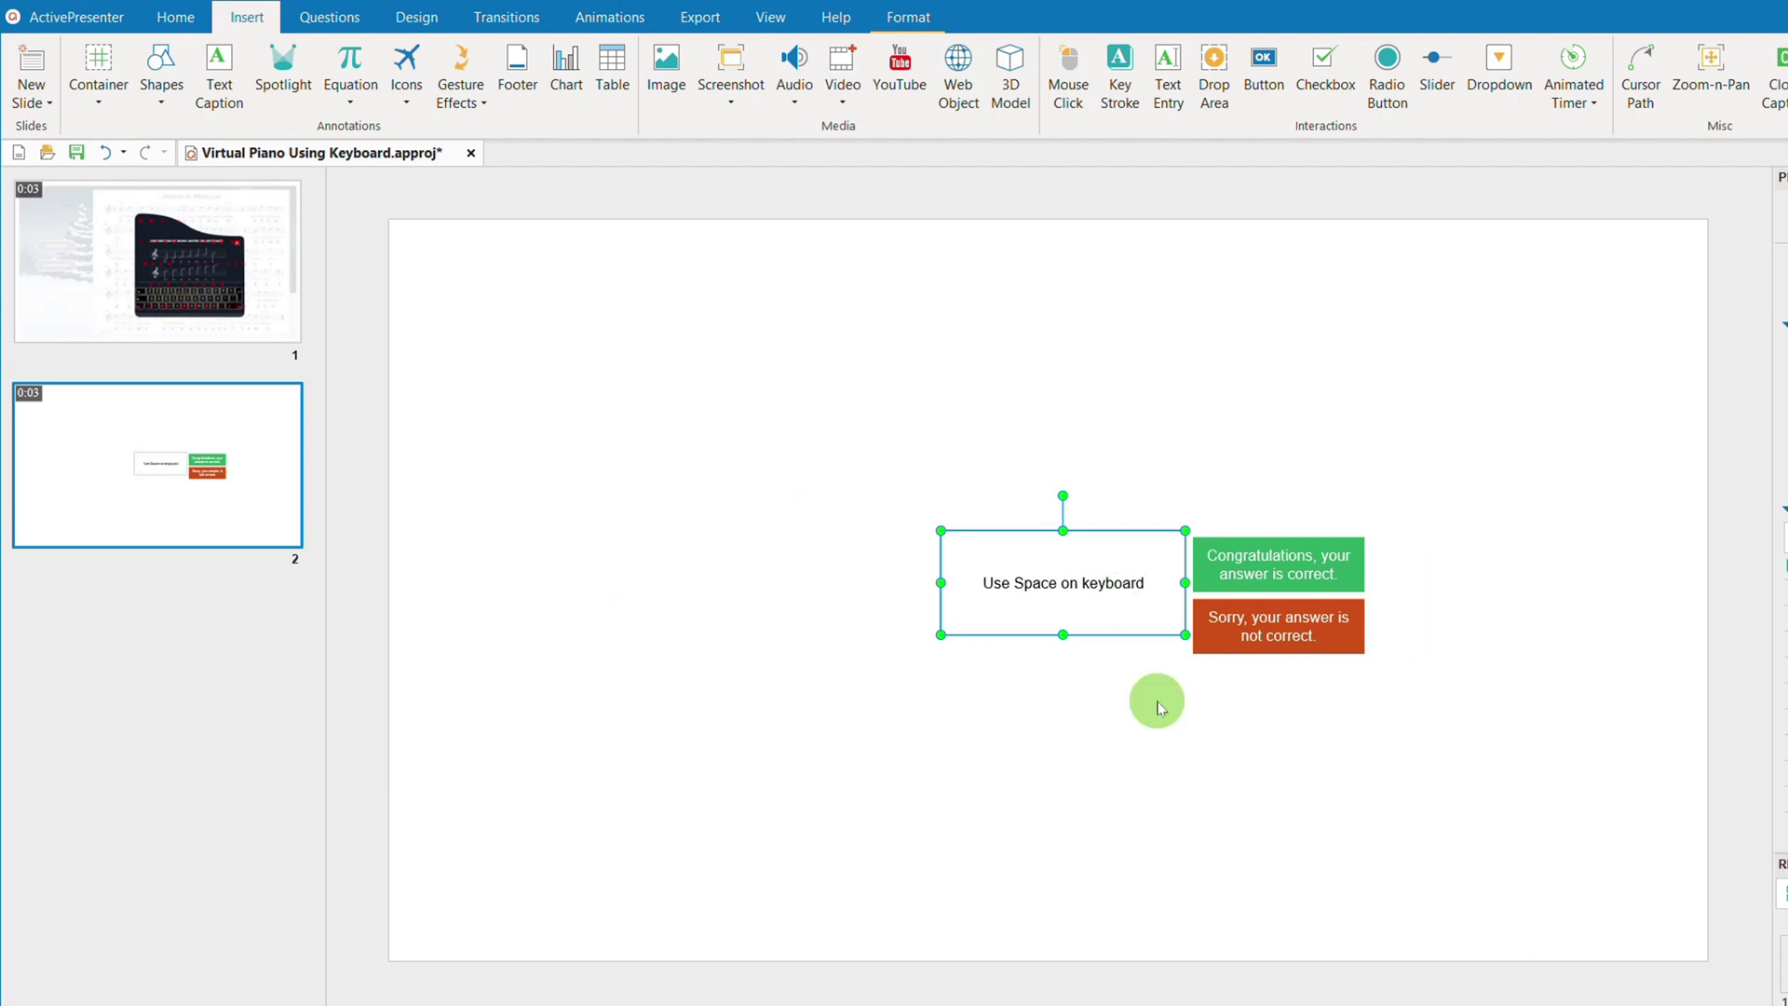
click(1362, 582)
click(1360, 649)
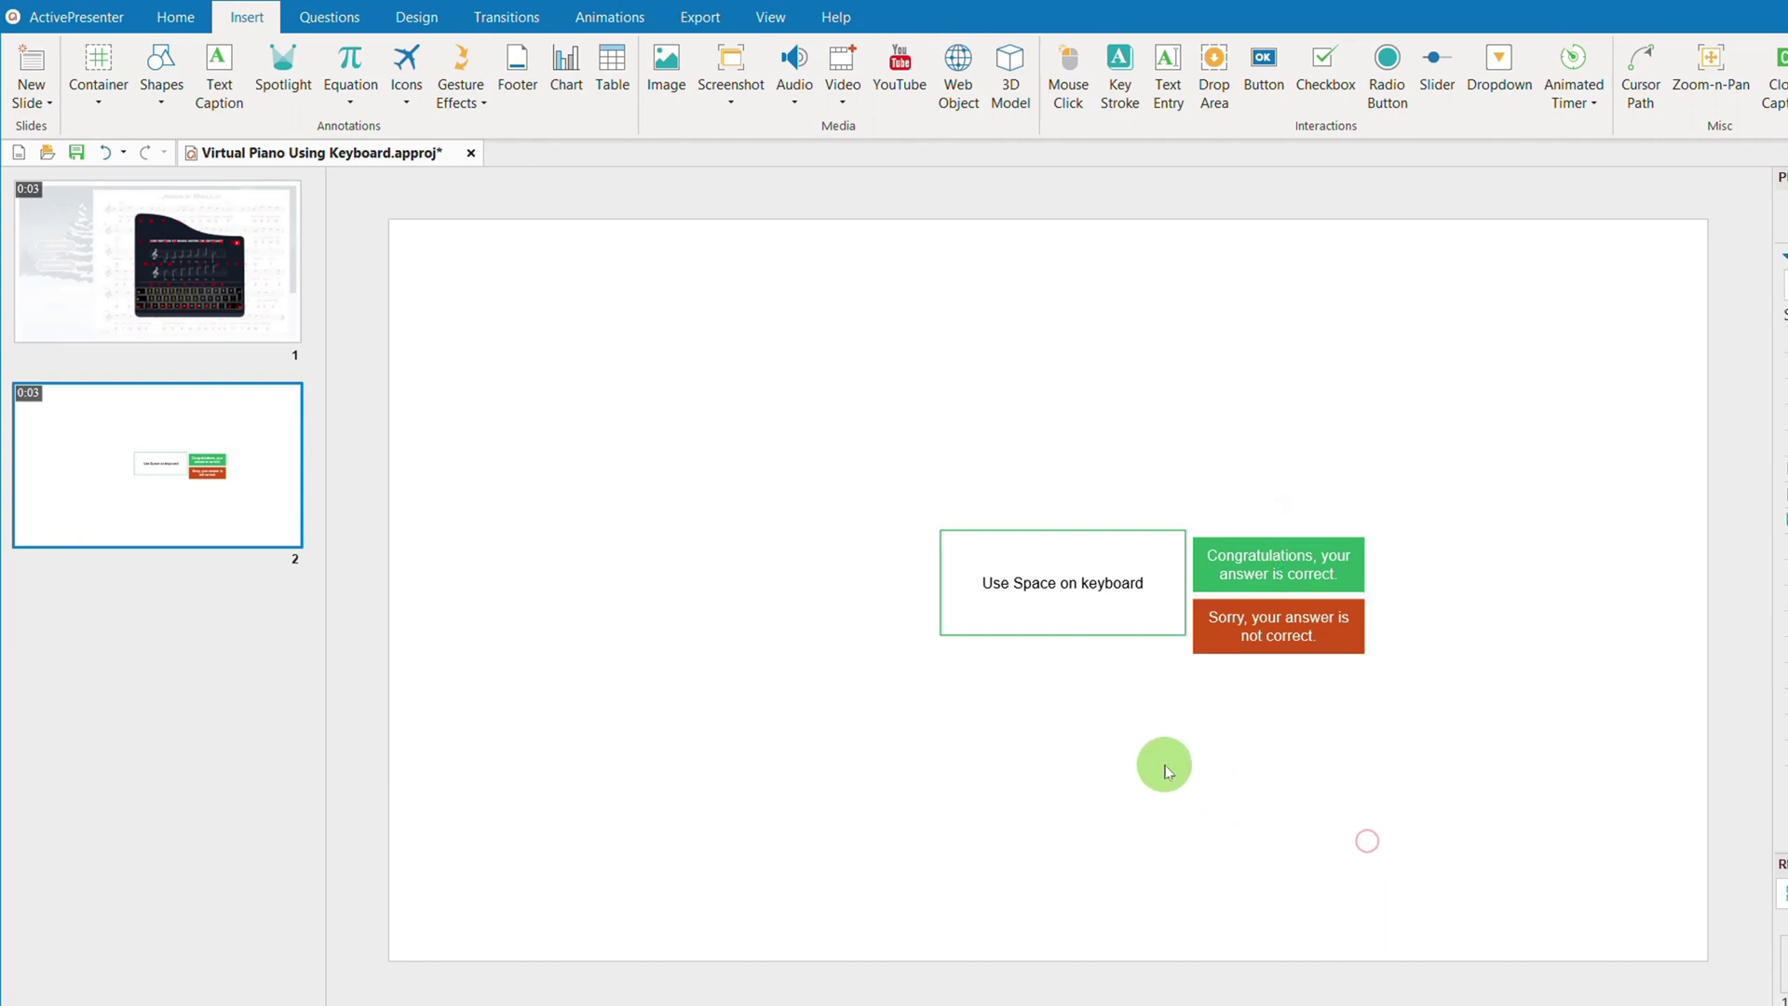
Step: Set Space as the key stroke's correct value with Infinite attempts allowed
click(1143, 633)
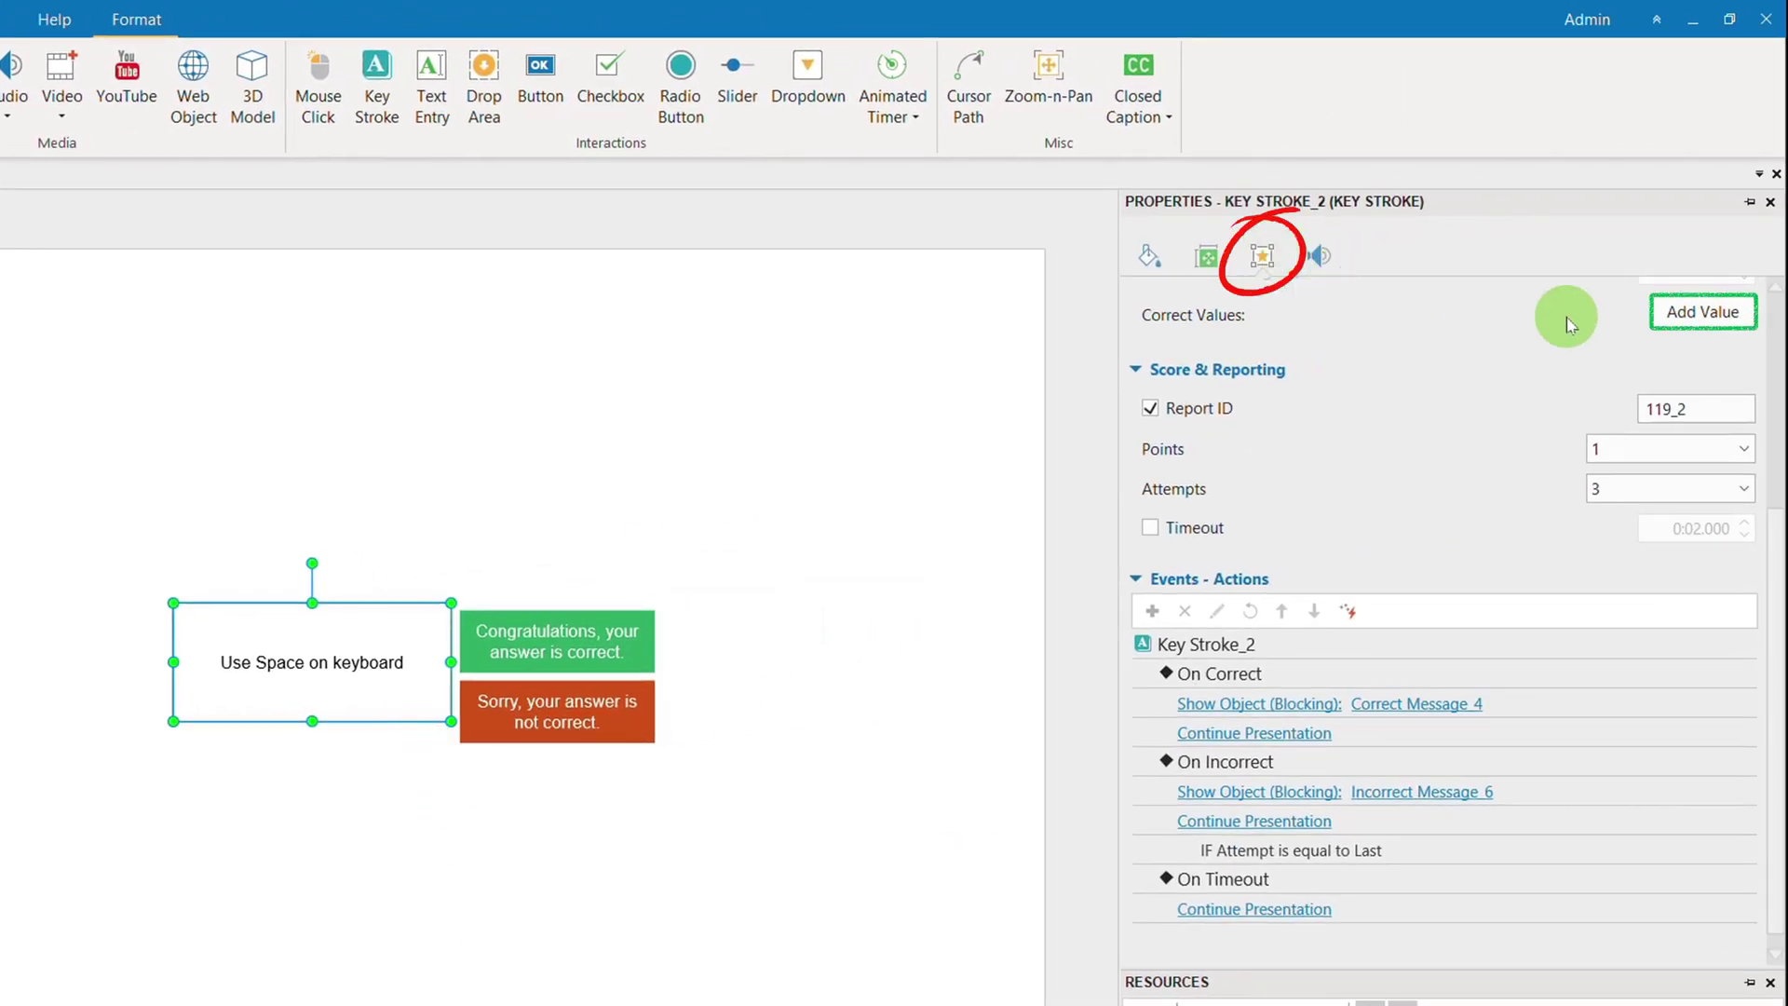
click(1701, 314)
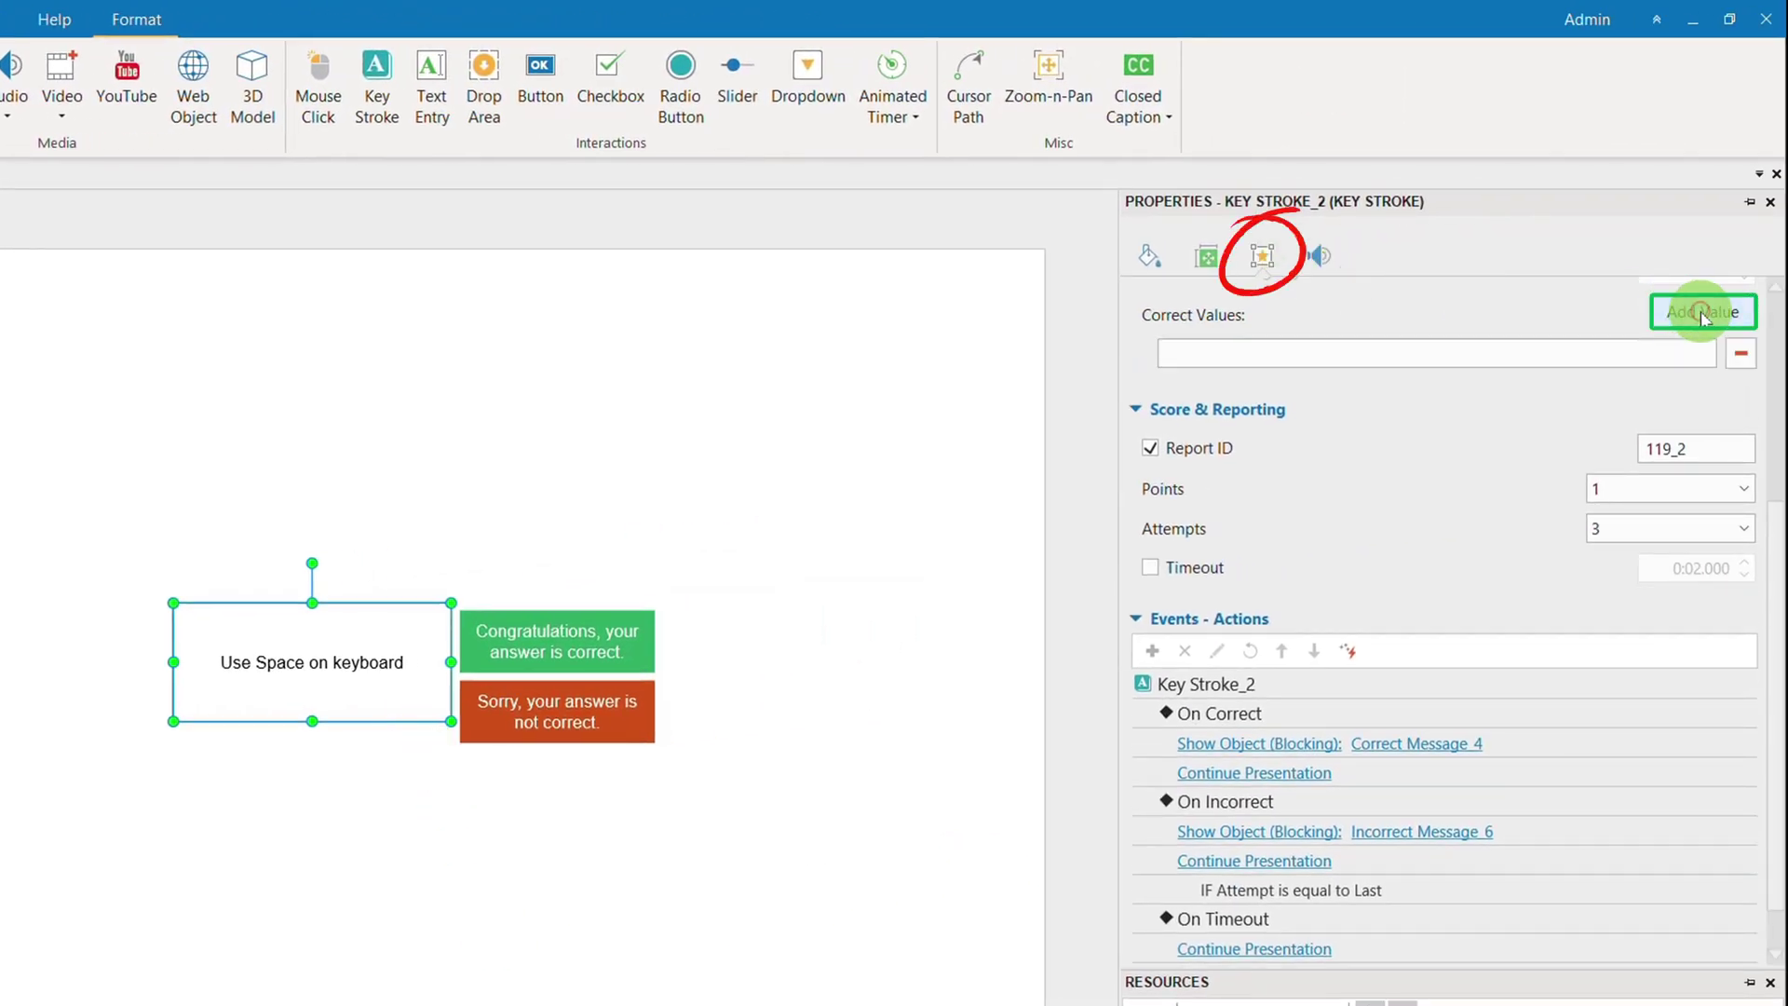
click(1556, 355)
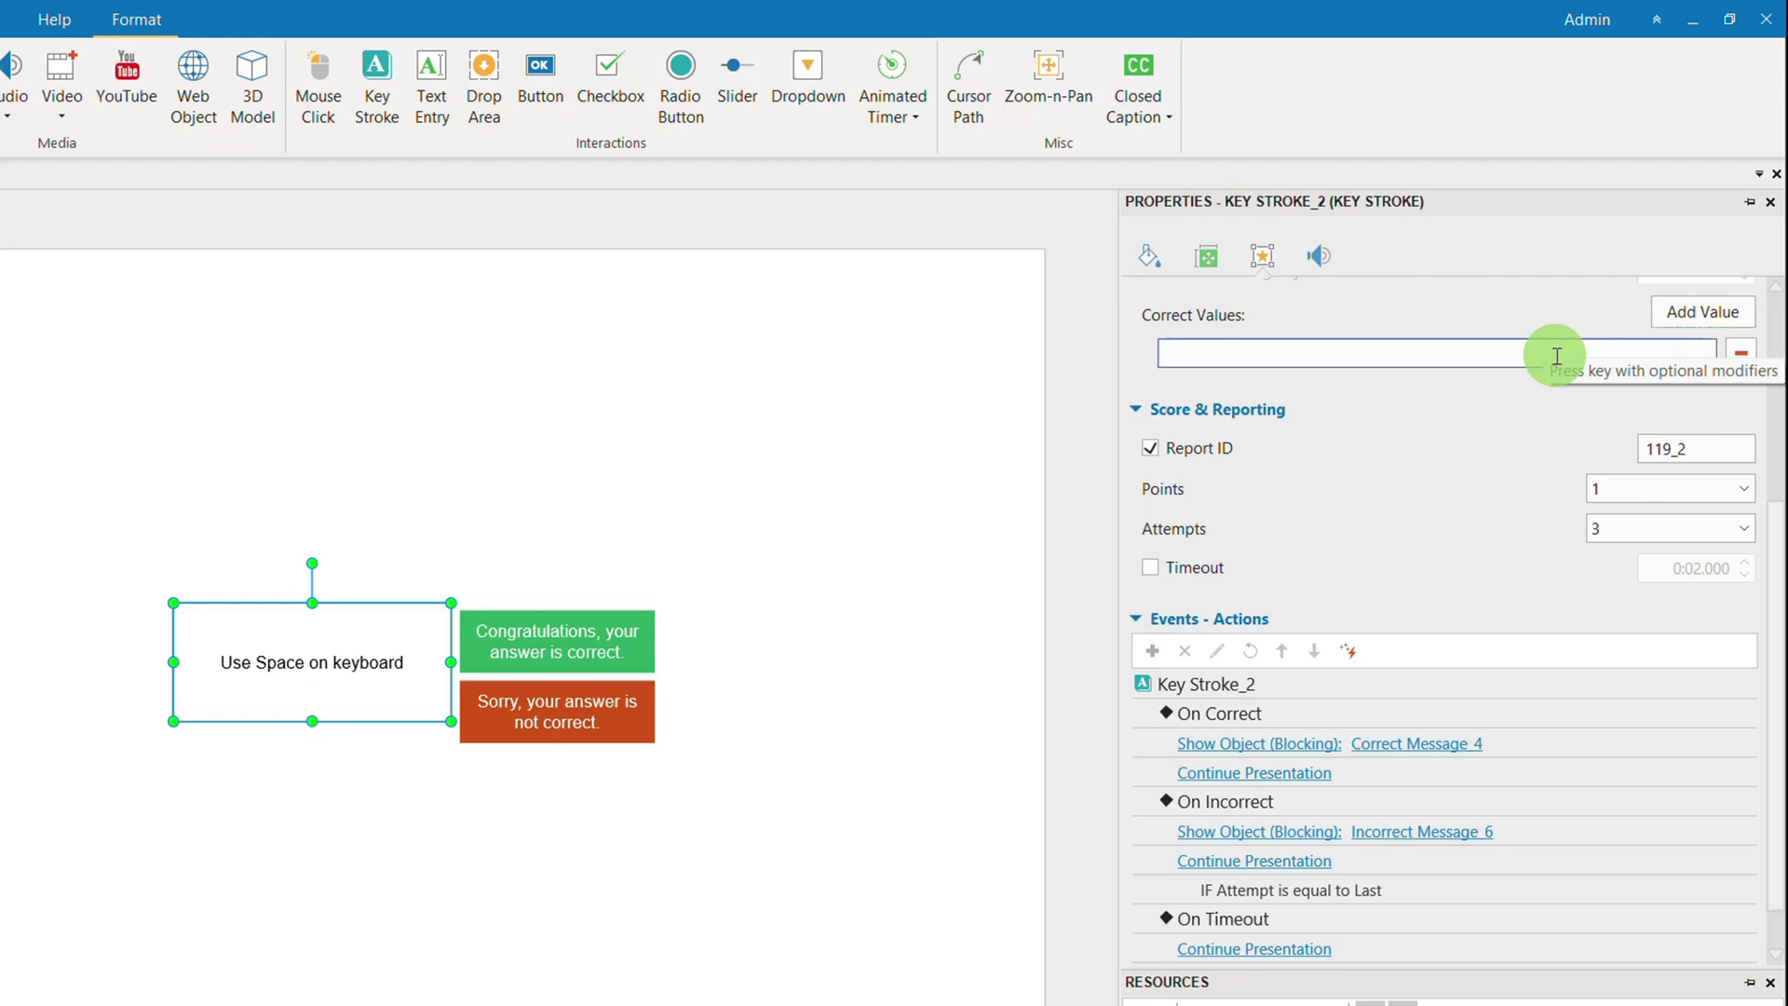
key(Up)
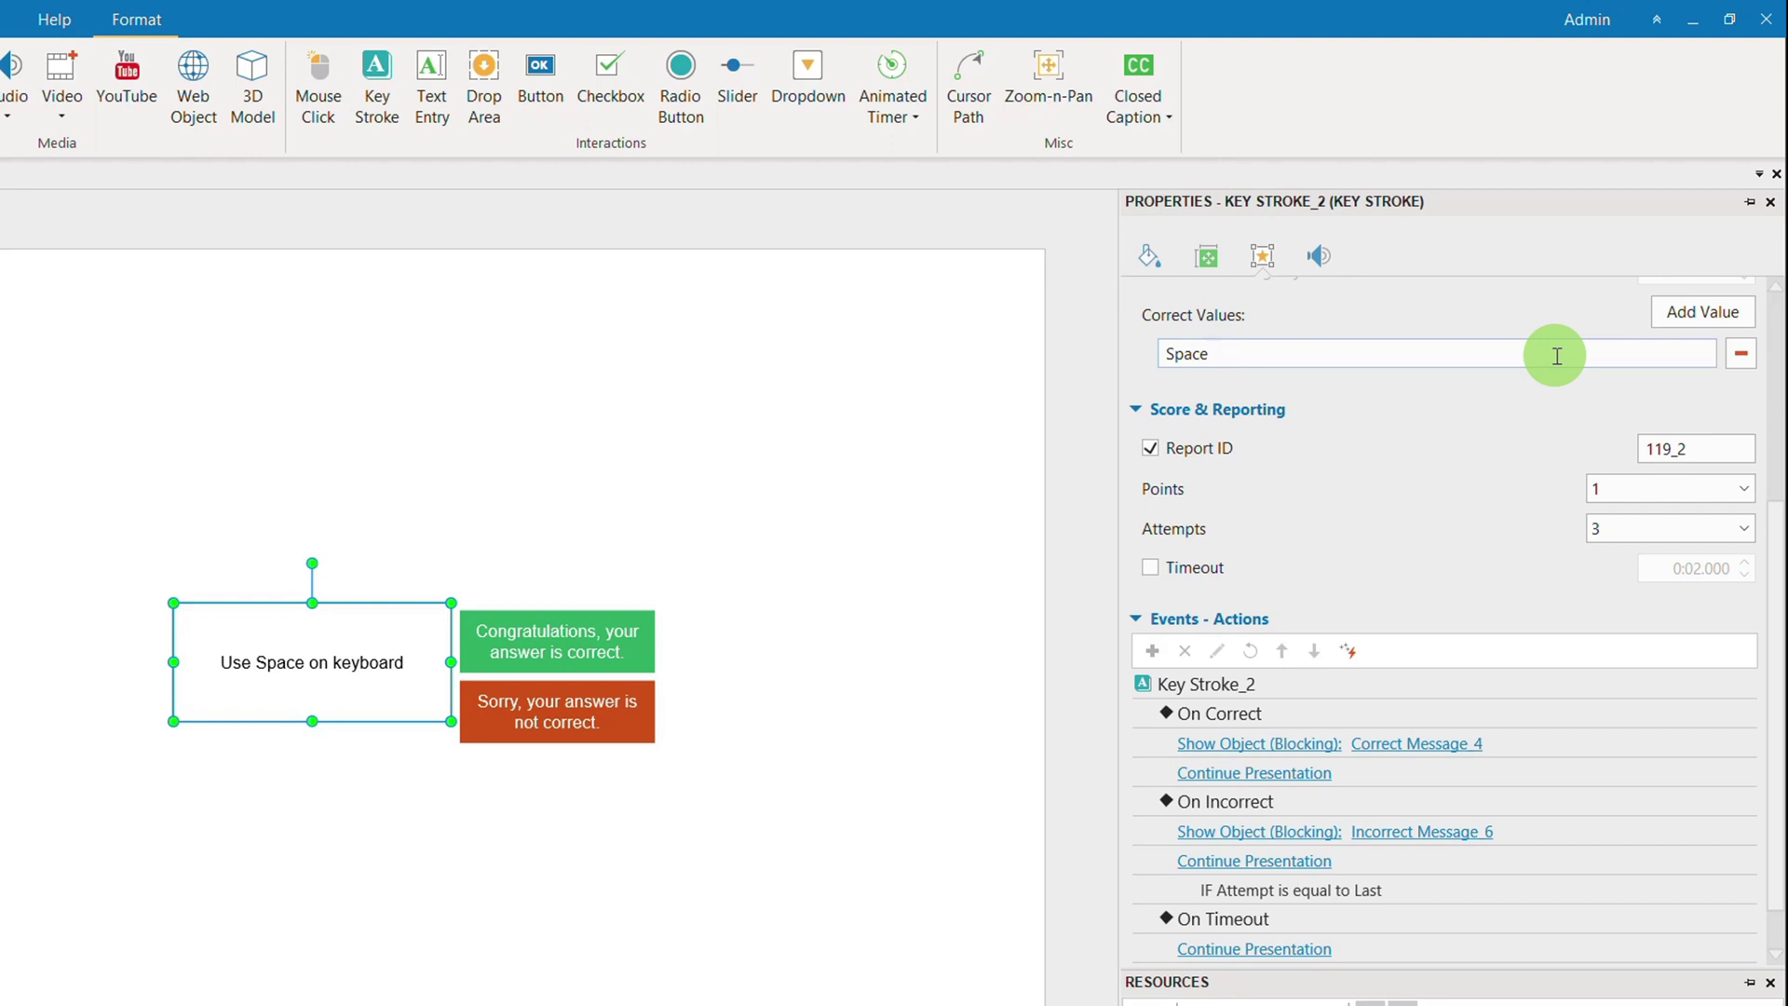
click(1740, 528)
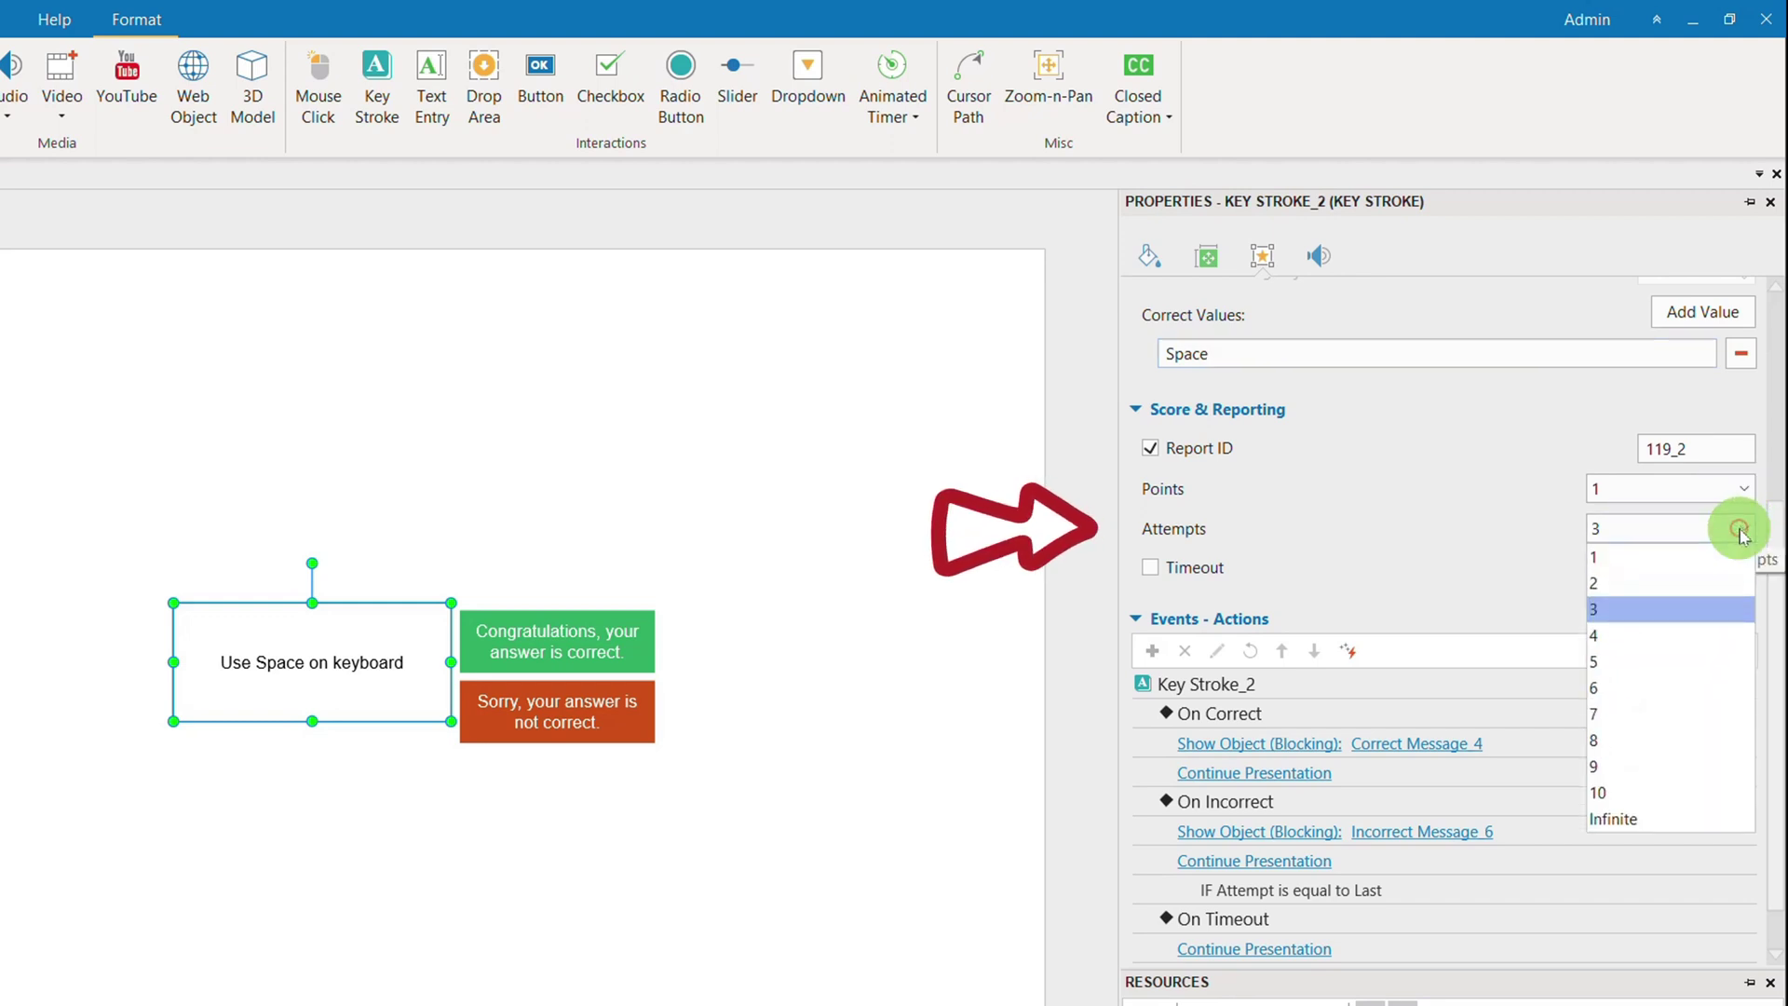
click(1641, 819)
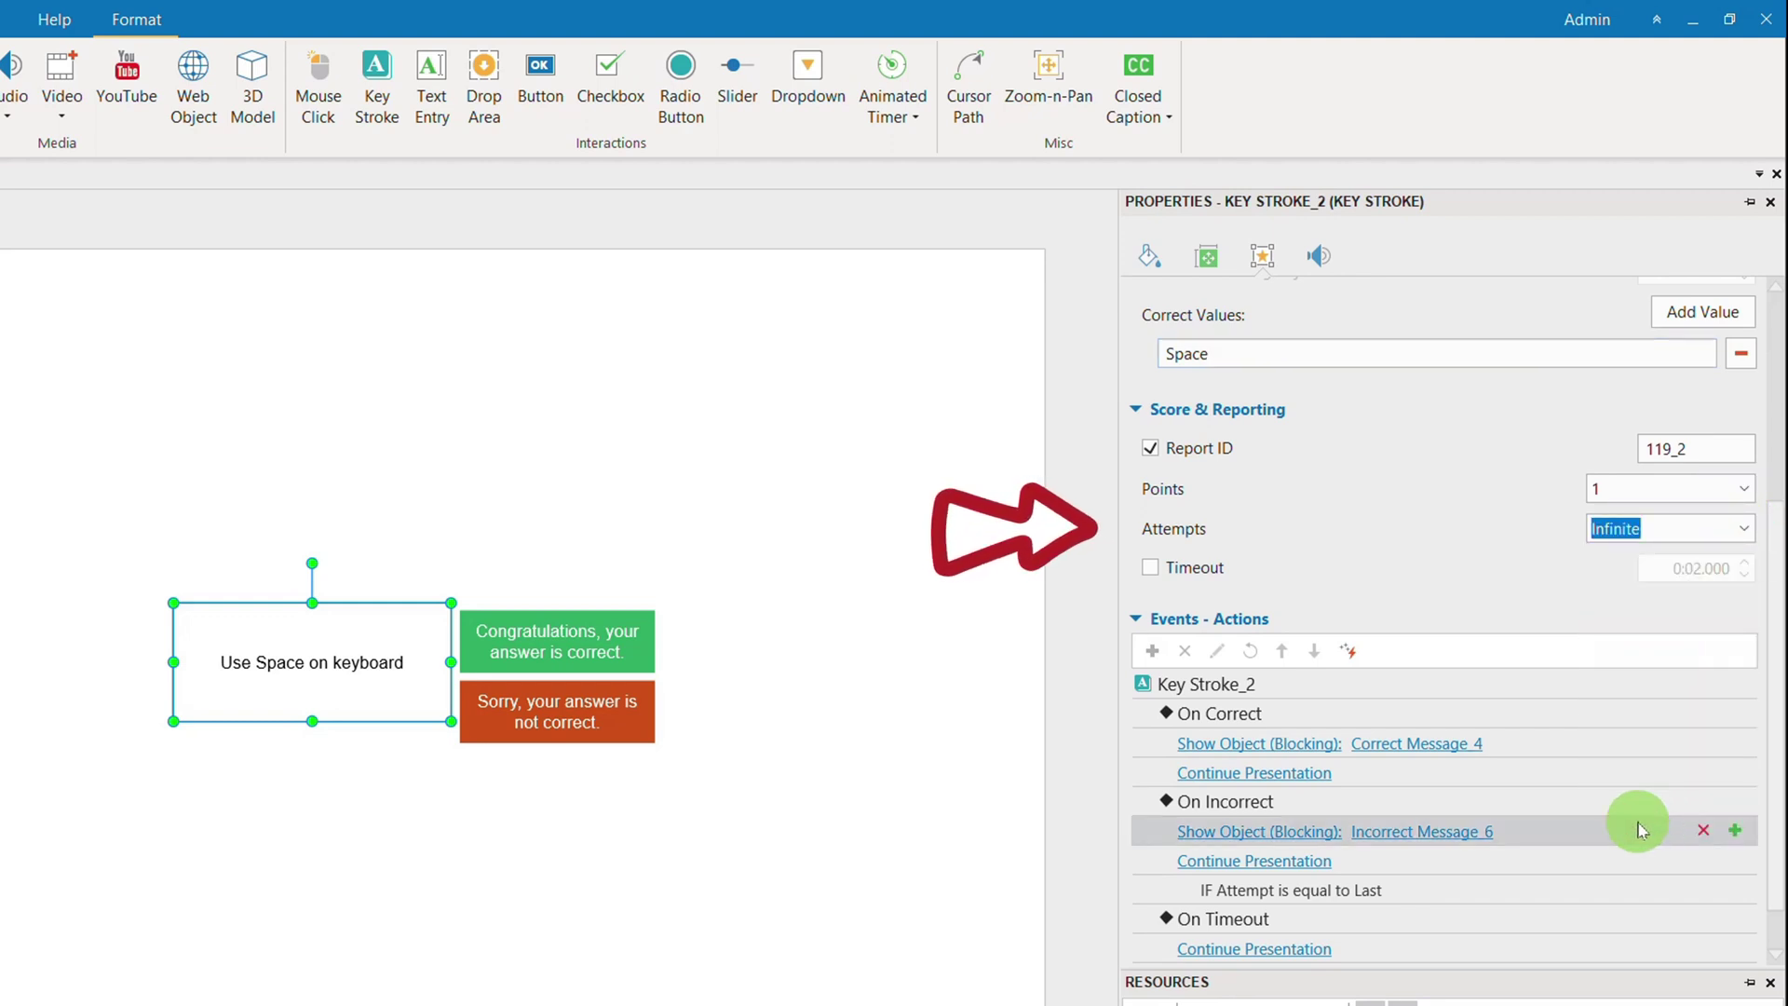
click(1406, 745)
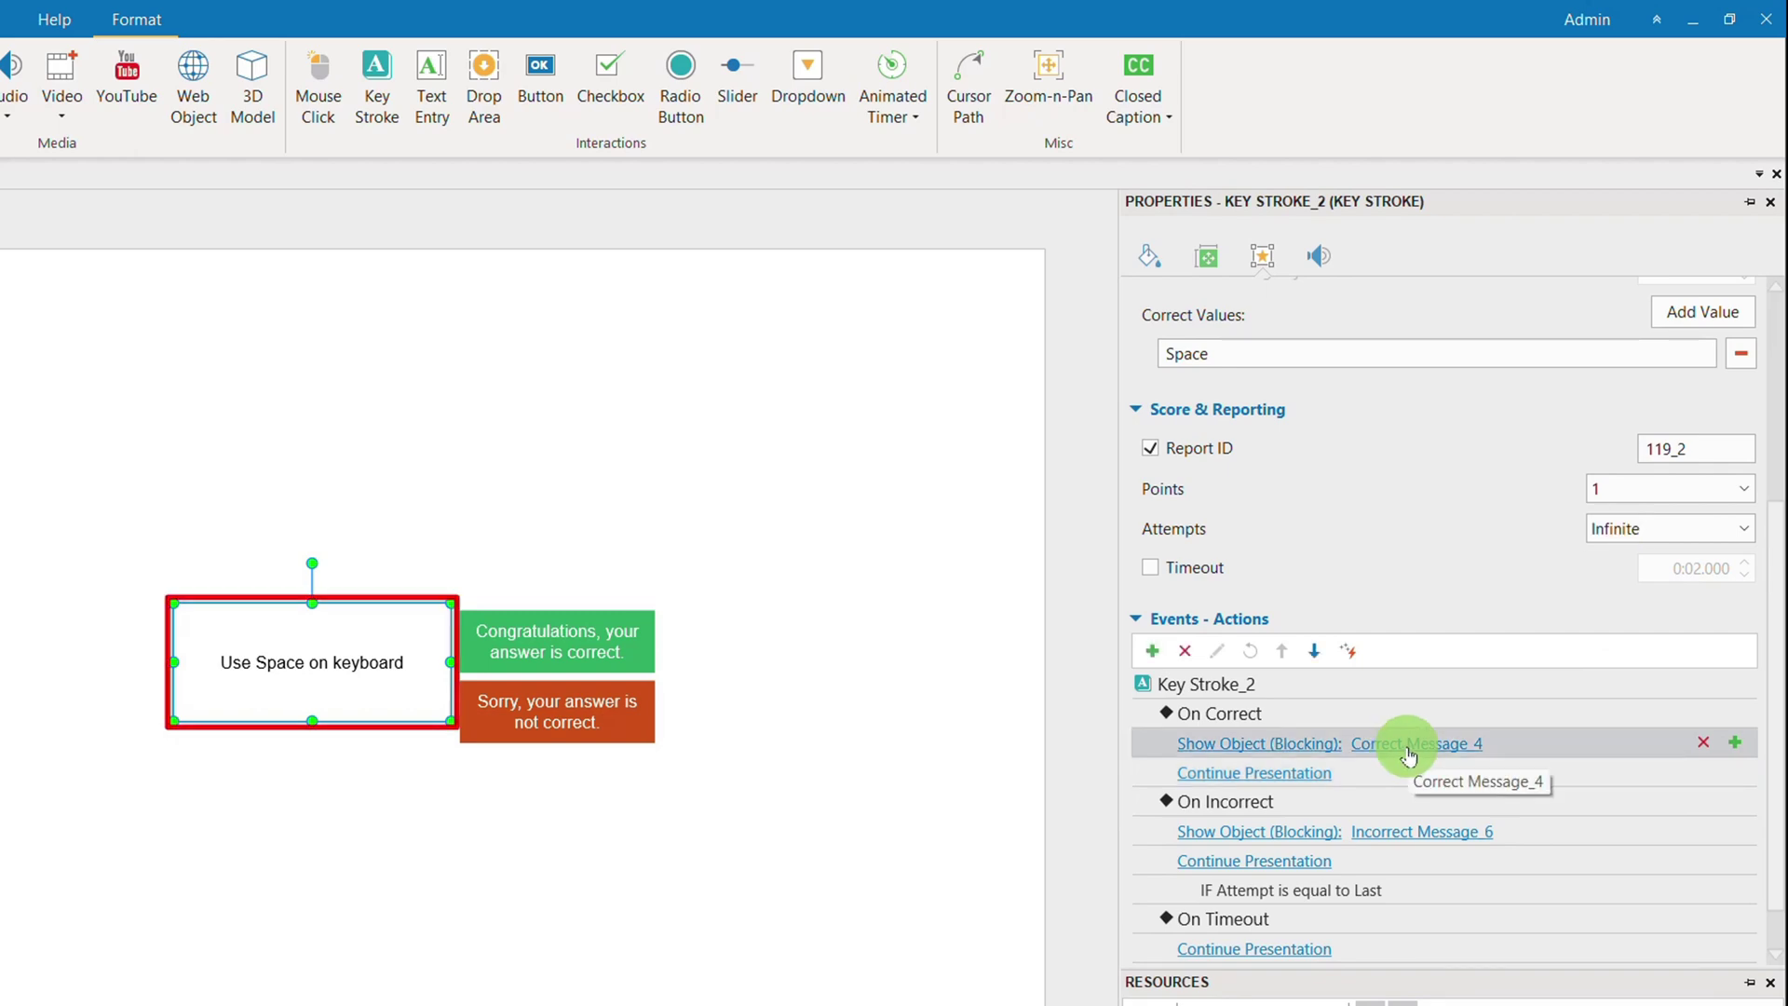
Step: Preview slide 2 in Practice mode and press Space to get the congratulations message
click(910, 122)
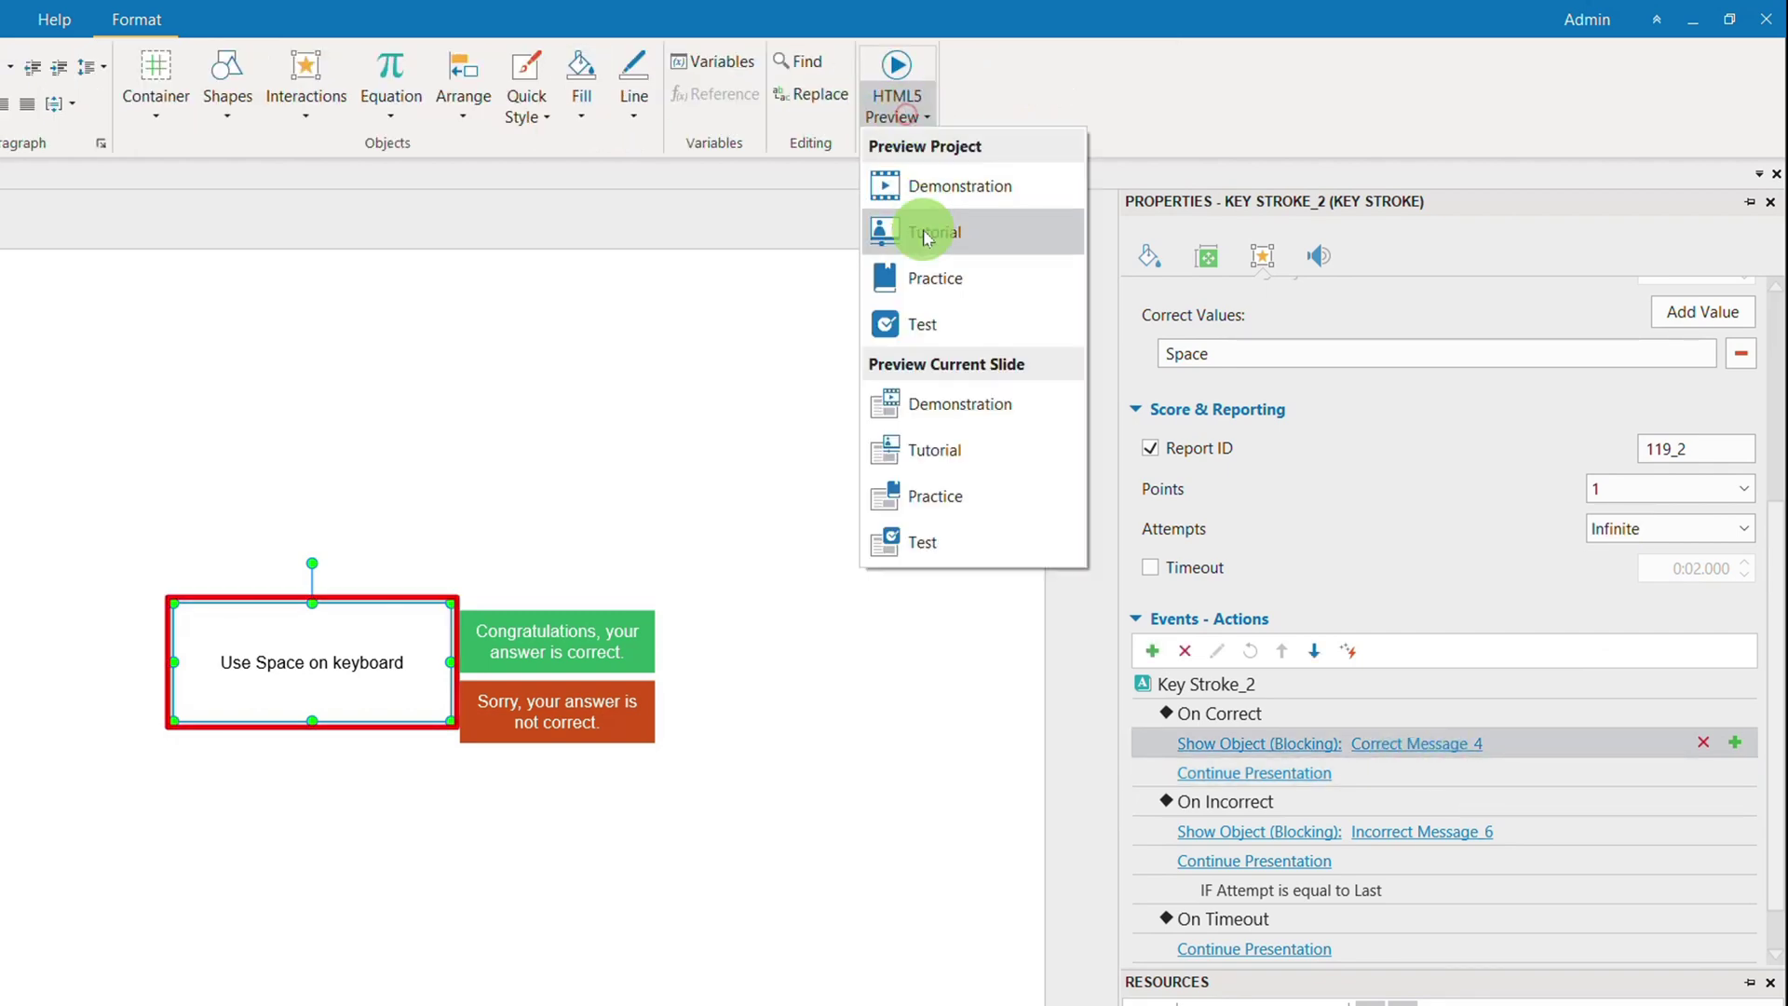
click(941, 486)
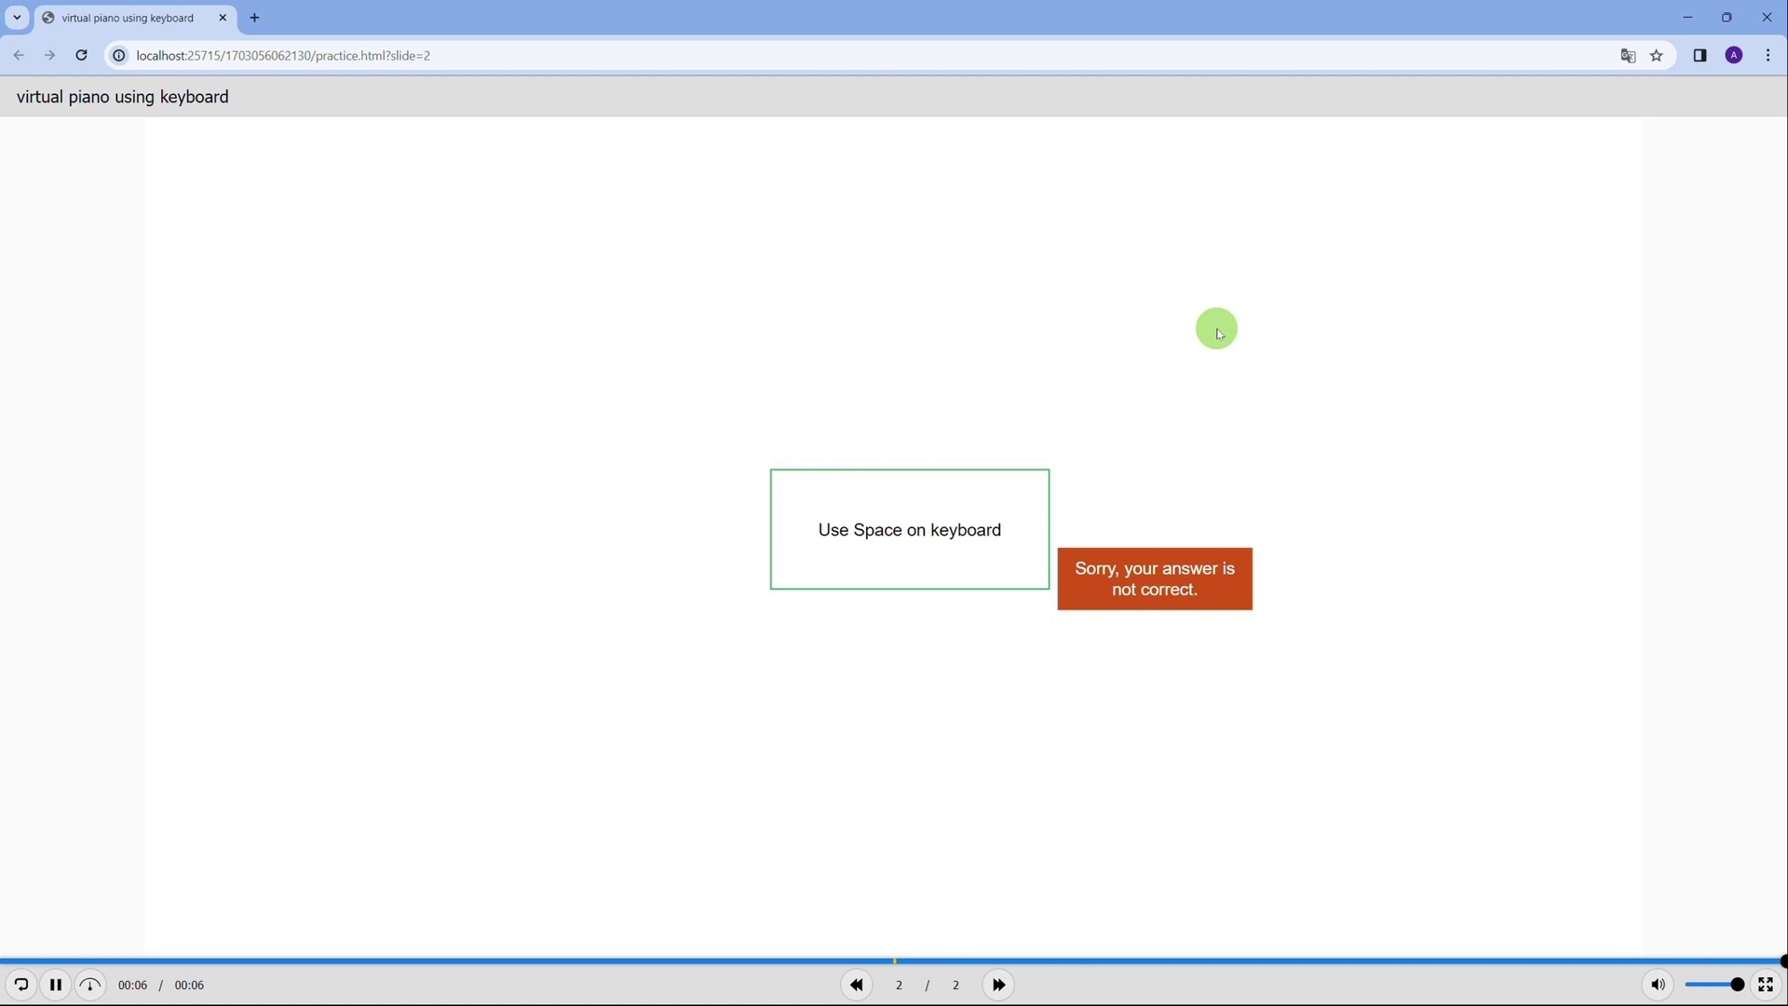
key(space)
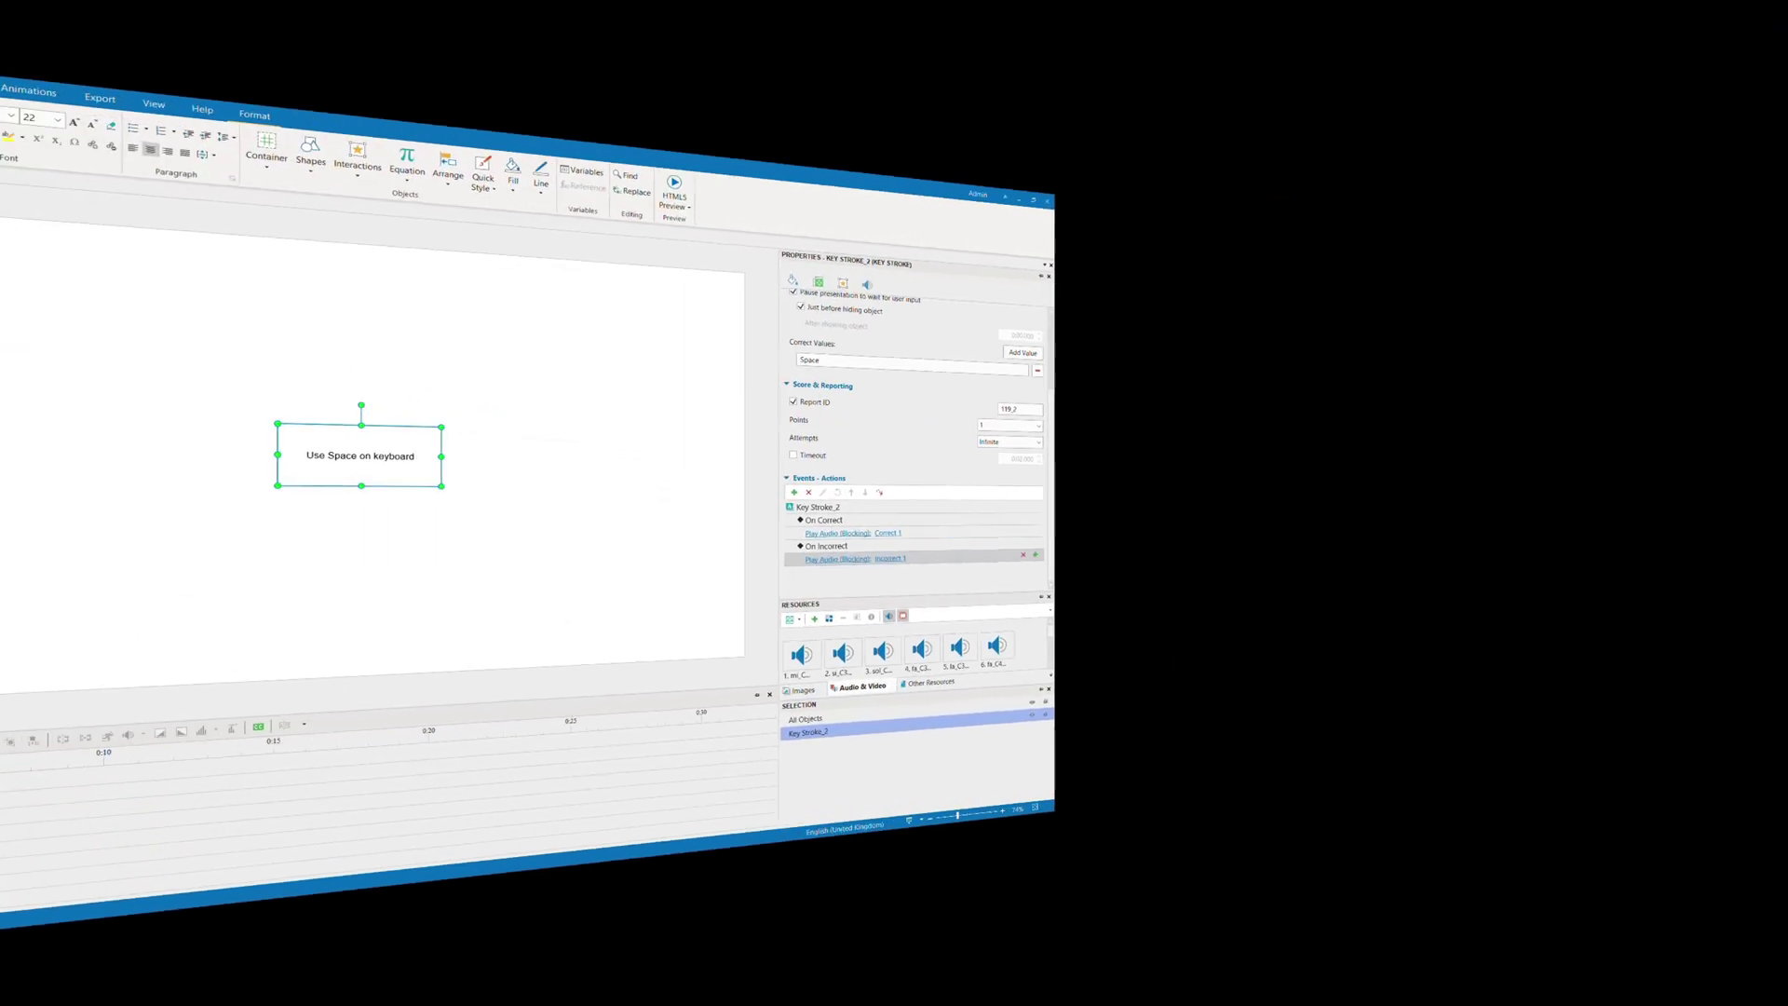
Step: Delete the test slide and show the Key Stroke Note's A, S, D key-press audio actions
key(Delete)
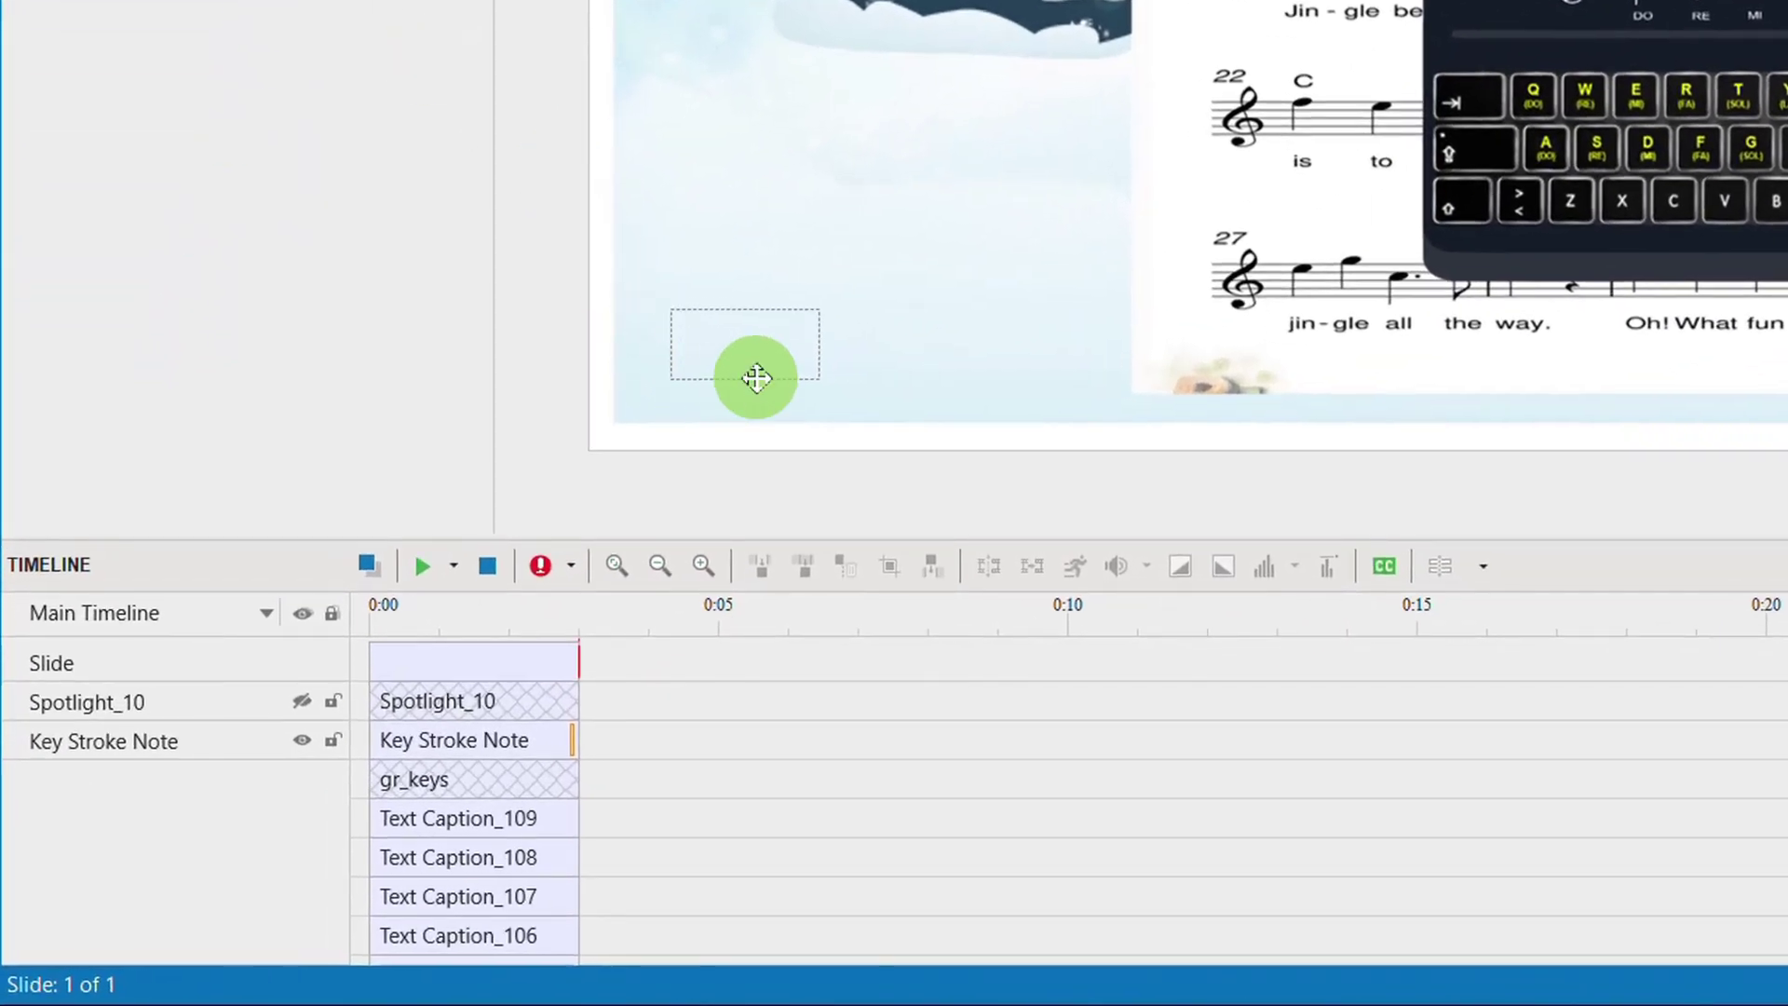
click(766, 389)
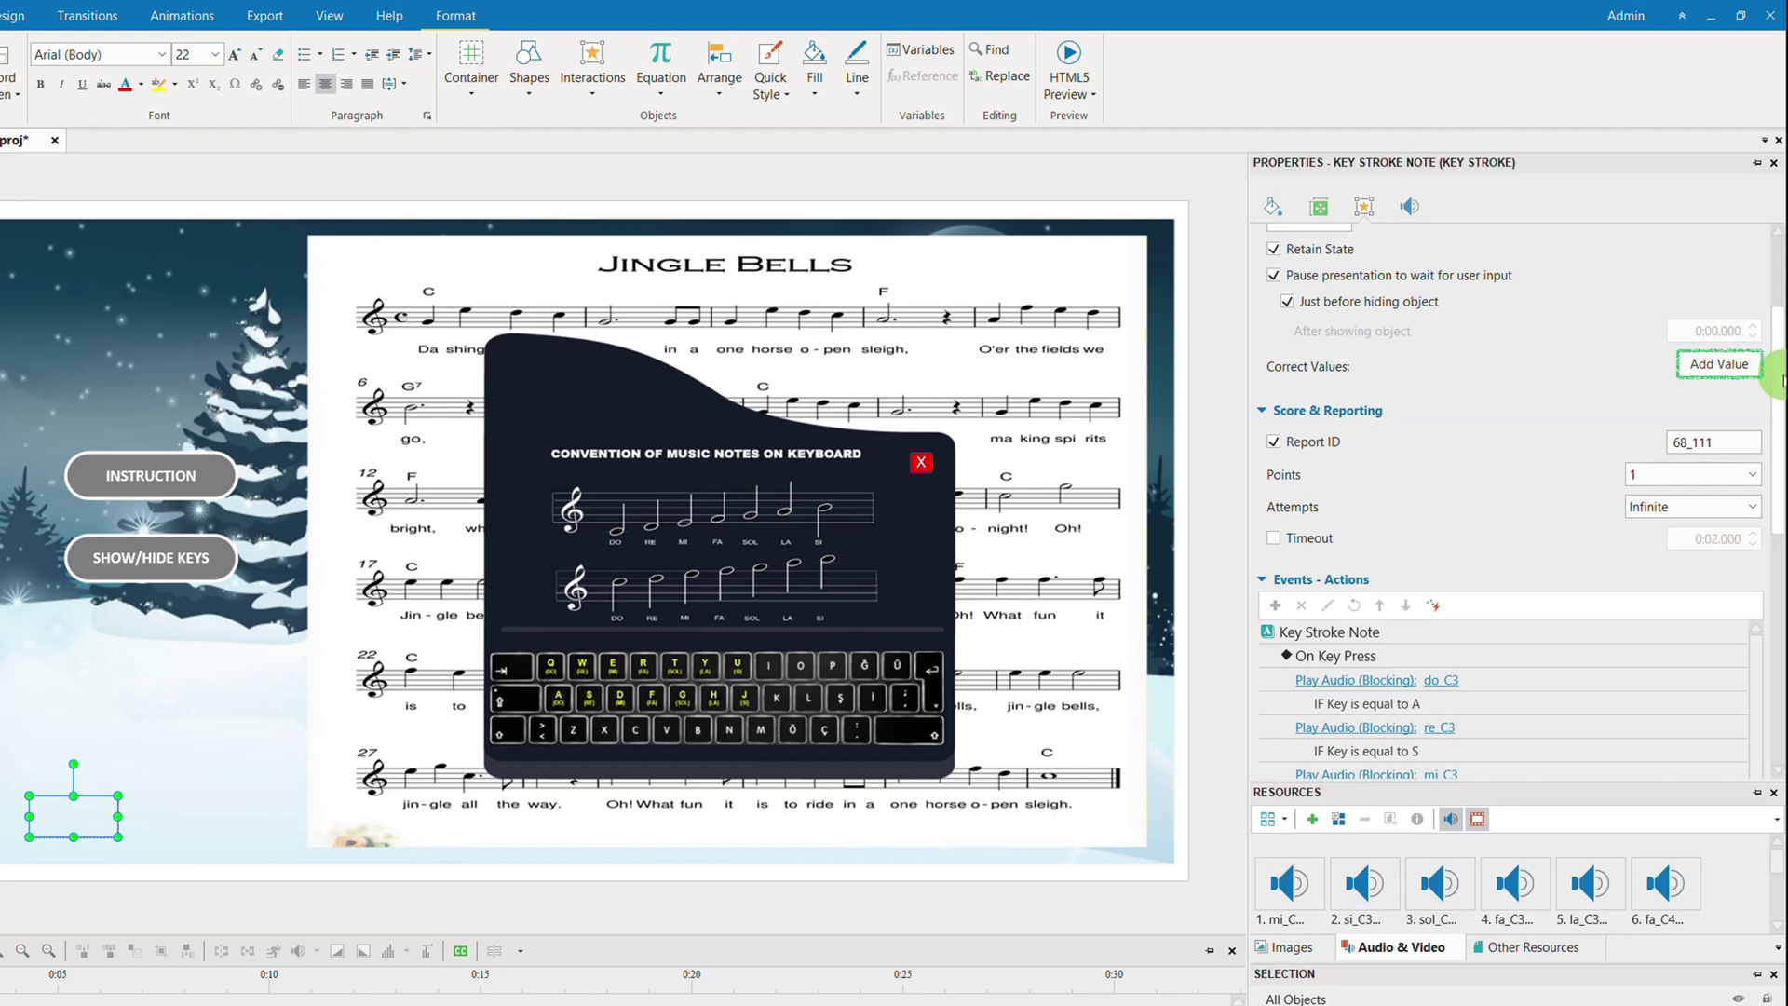
drag(1775, 377, 1779, 522)
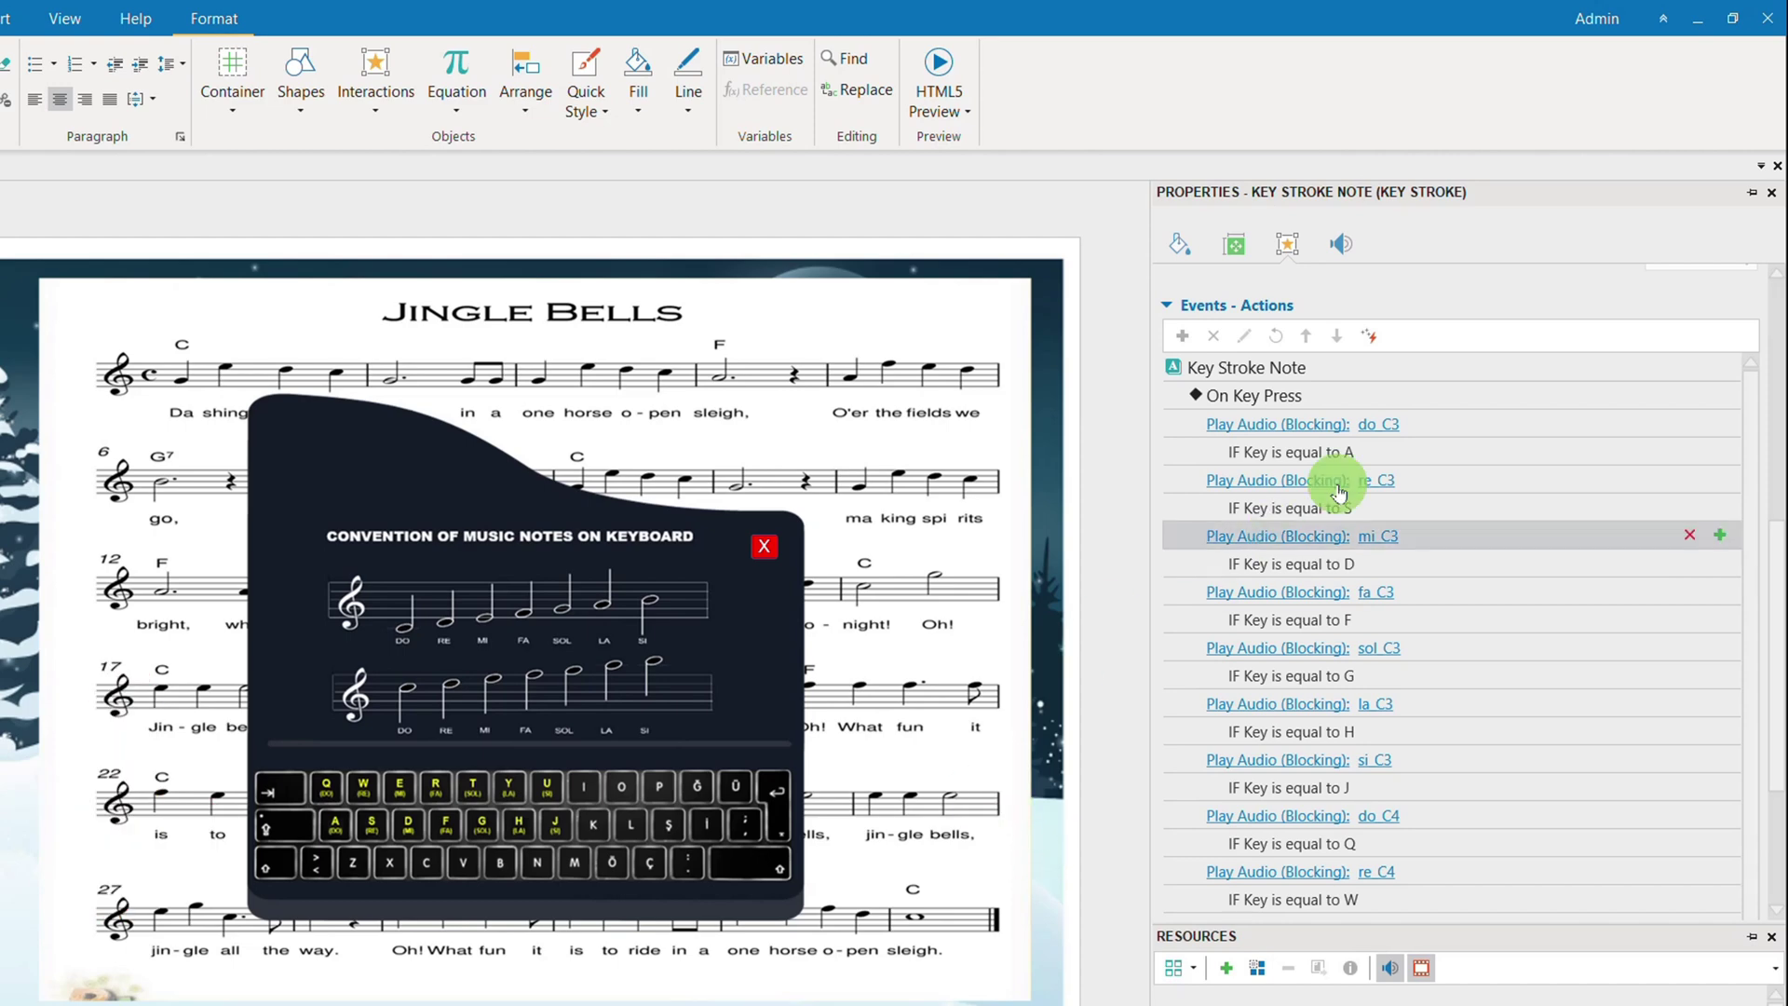
mouse_move(1480, 656)
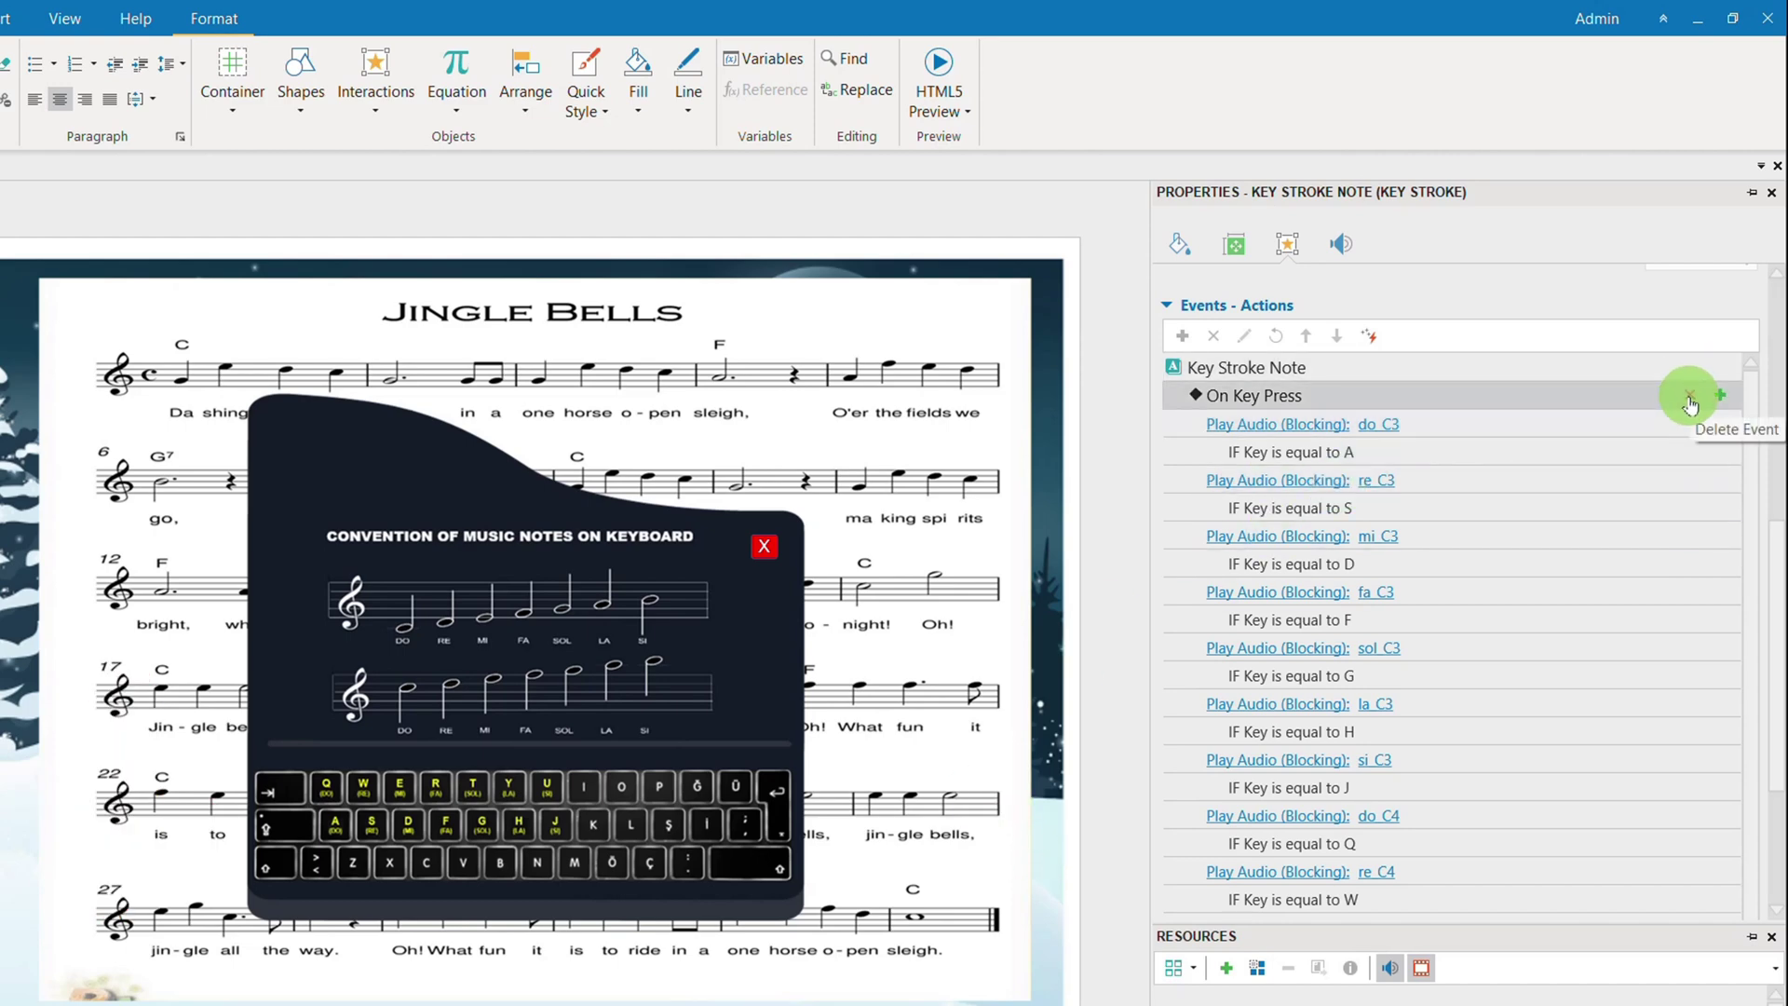
Step: Remove the Key Stroke Note's existing On Key Press event and open the event-type list
click(1690, 405)
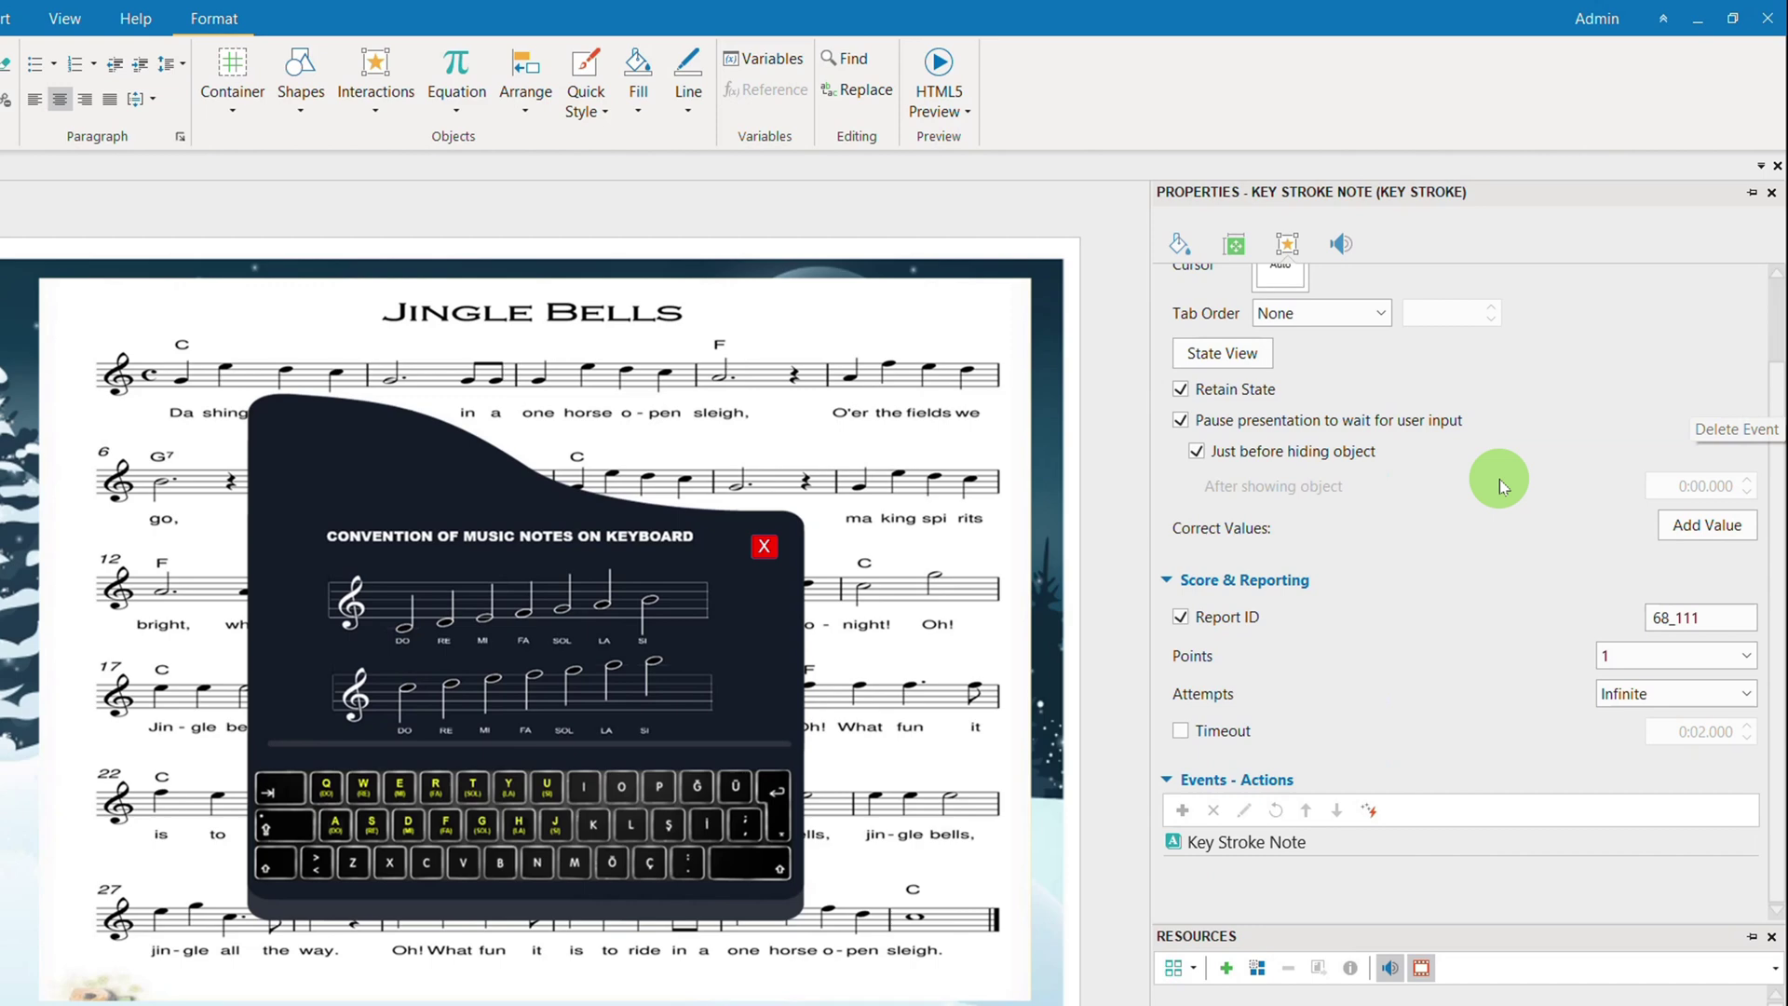
scroll(1774, 277, up, 1)
scroll(1751, 465, down, 2)
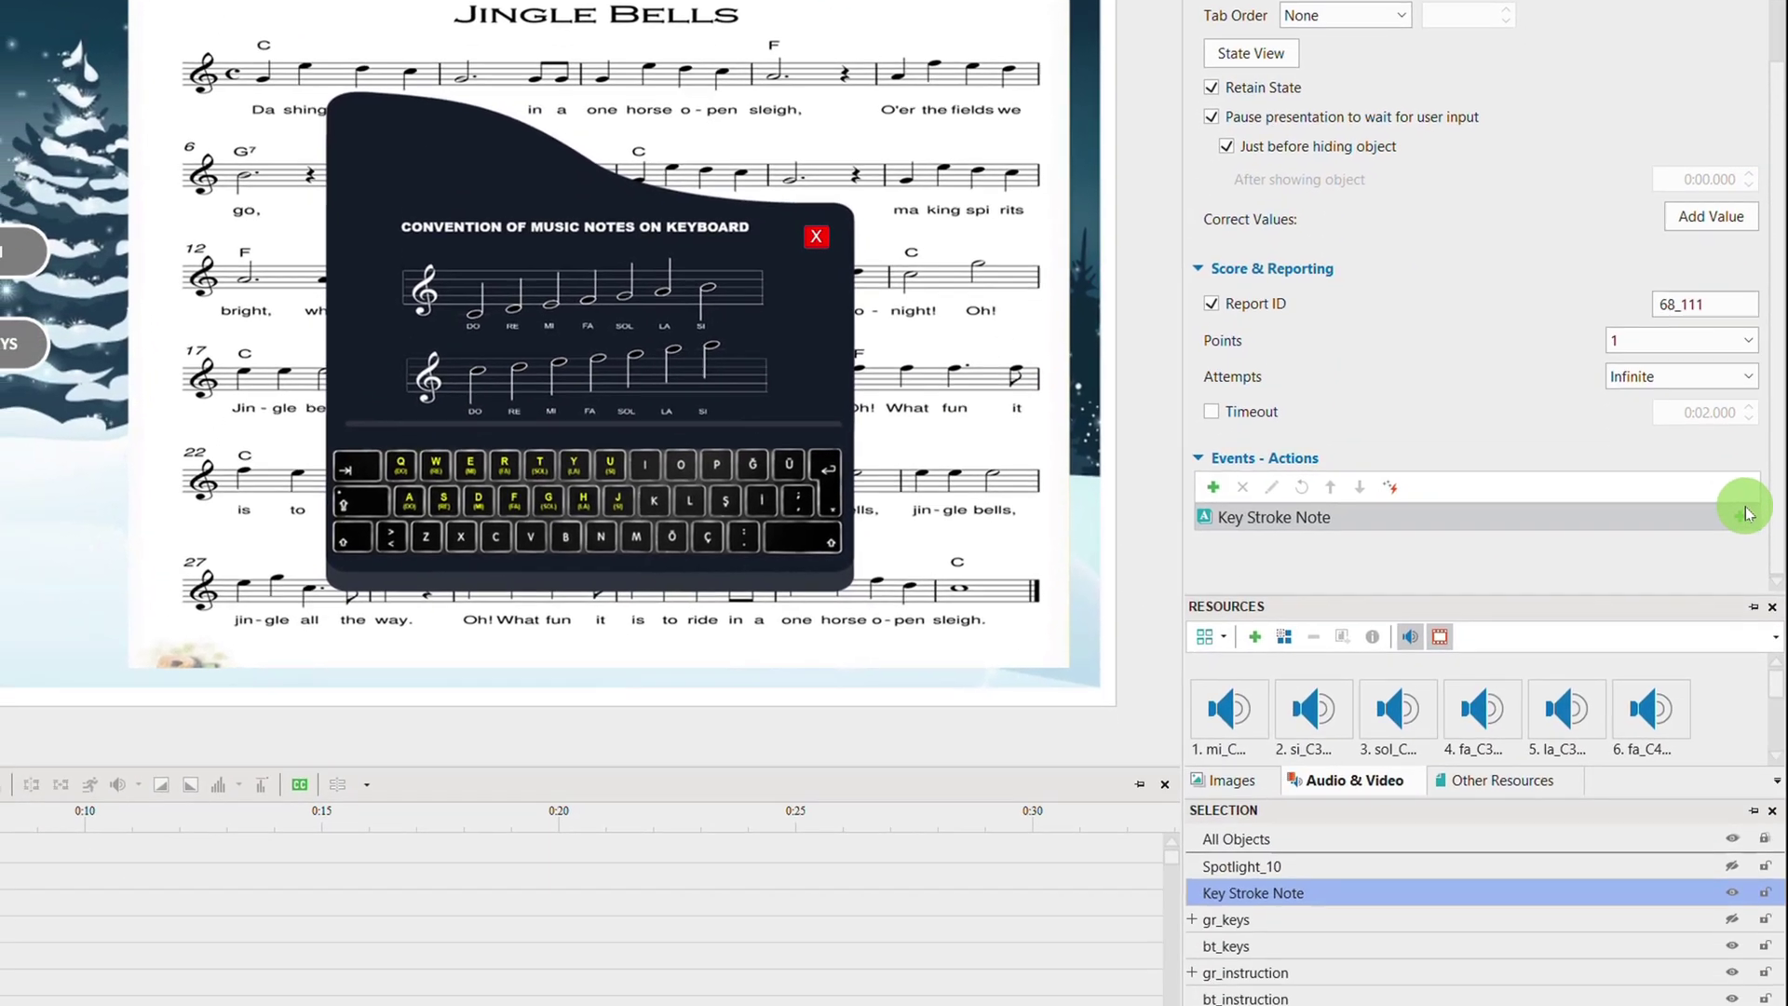
click(1747, 438)
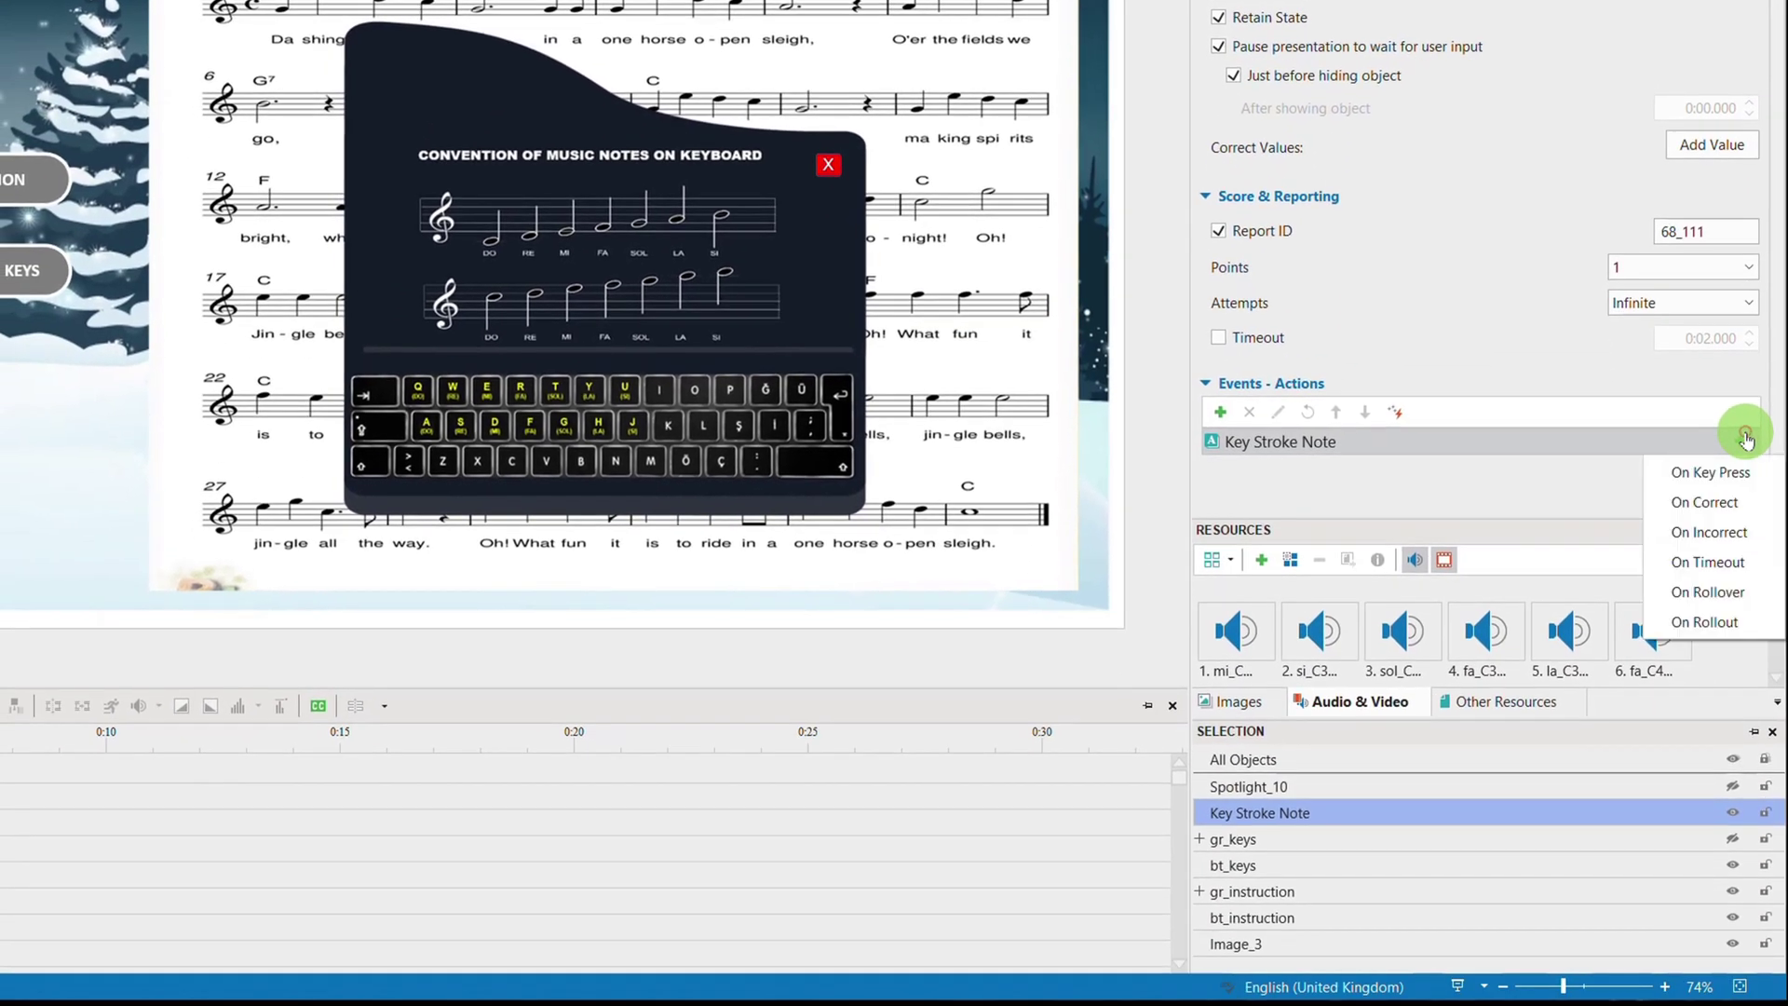
Step: Add an On Key Press event to Key Stroke Note containing a Play Audio action
click(1729, 474)
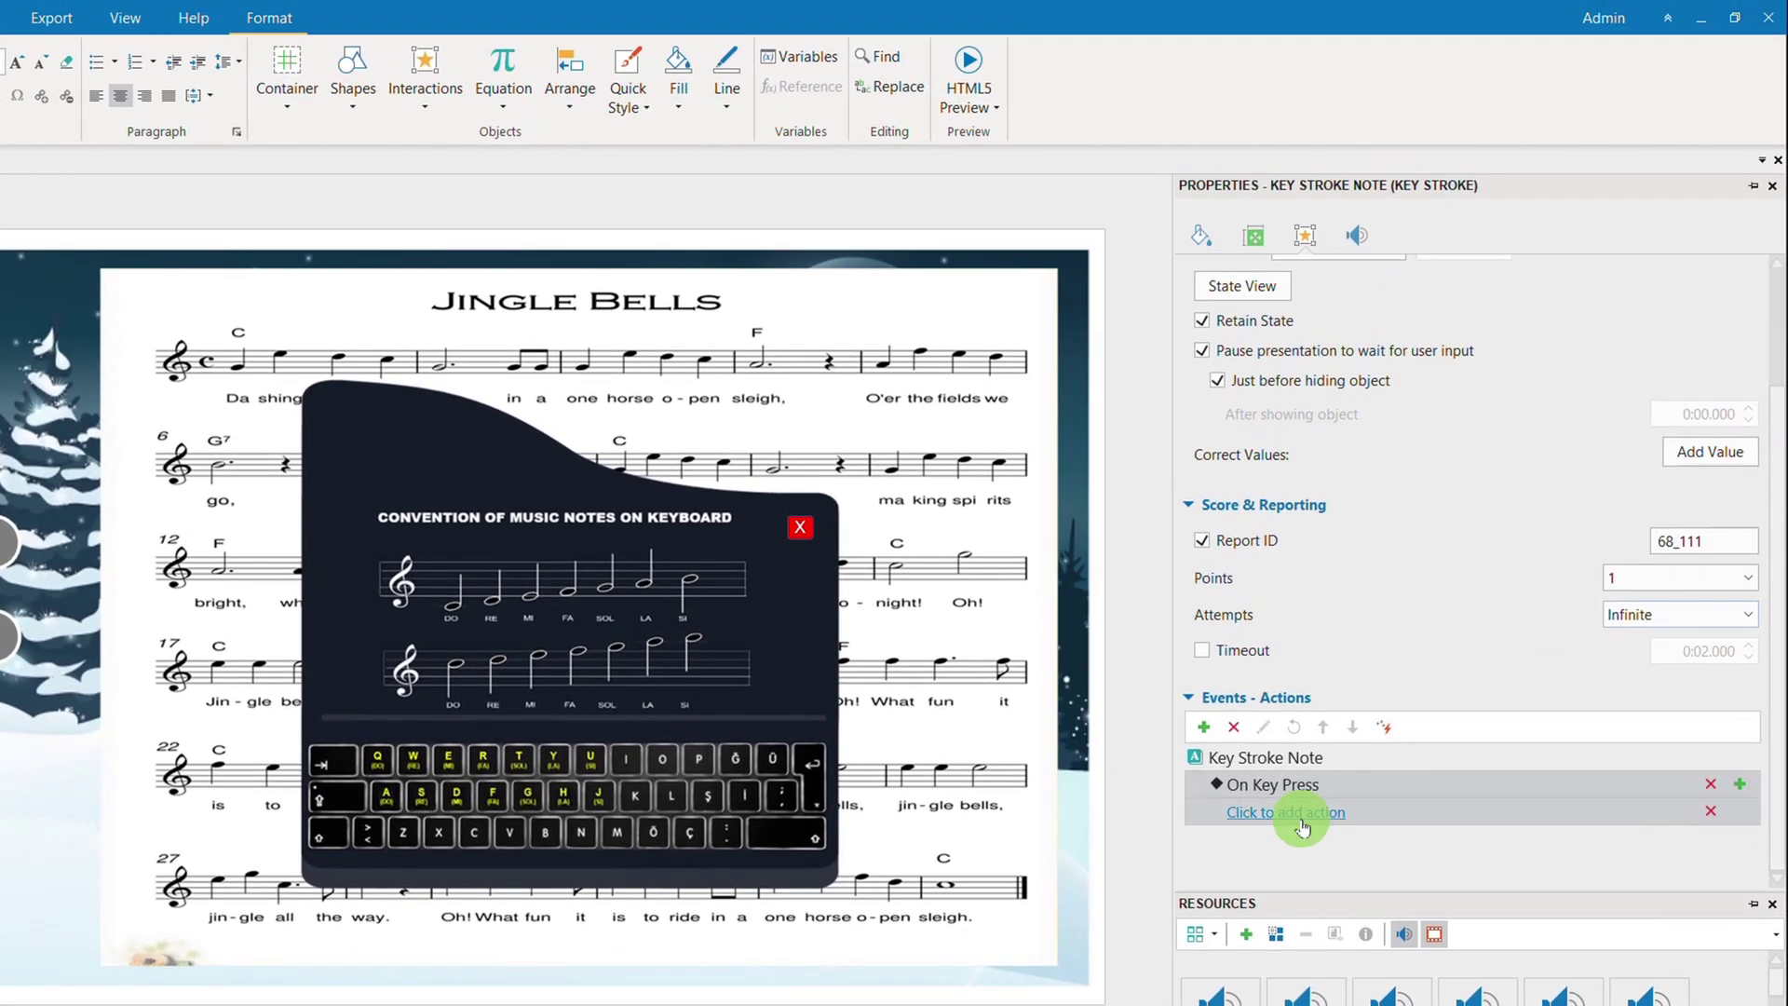
click(1301, 820)
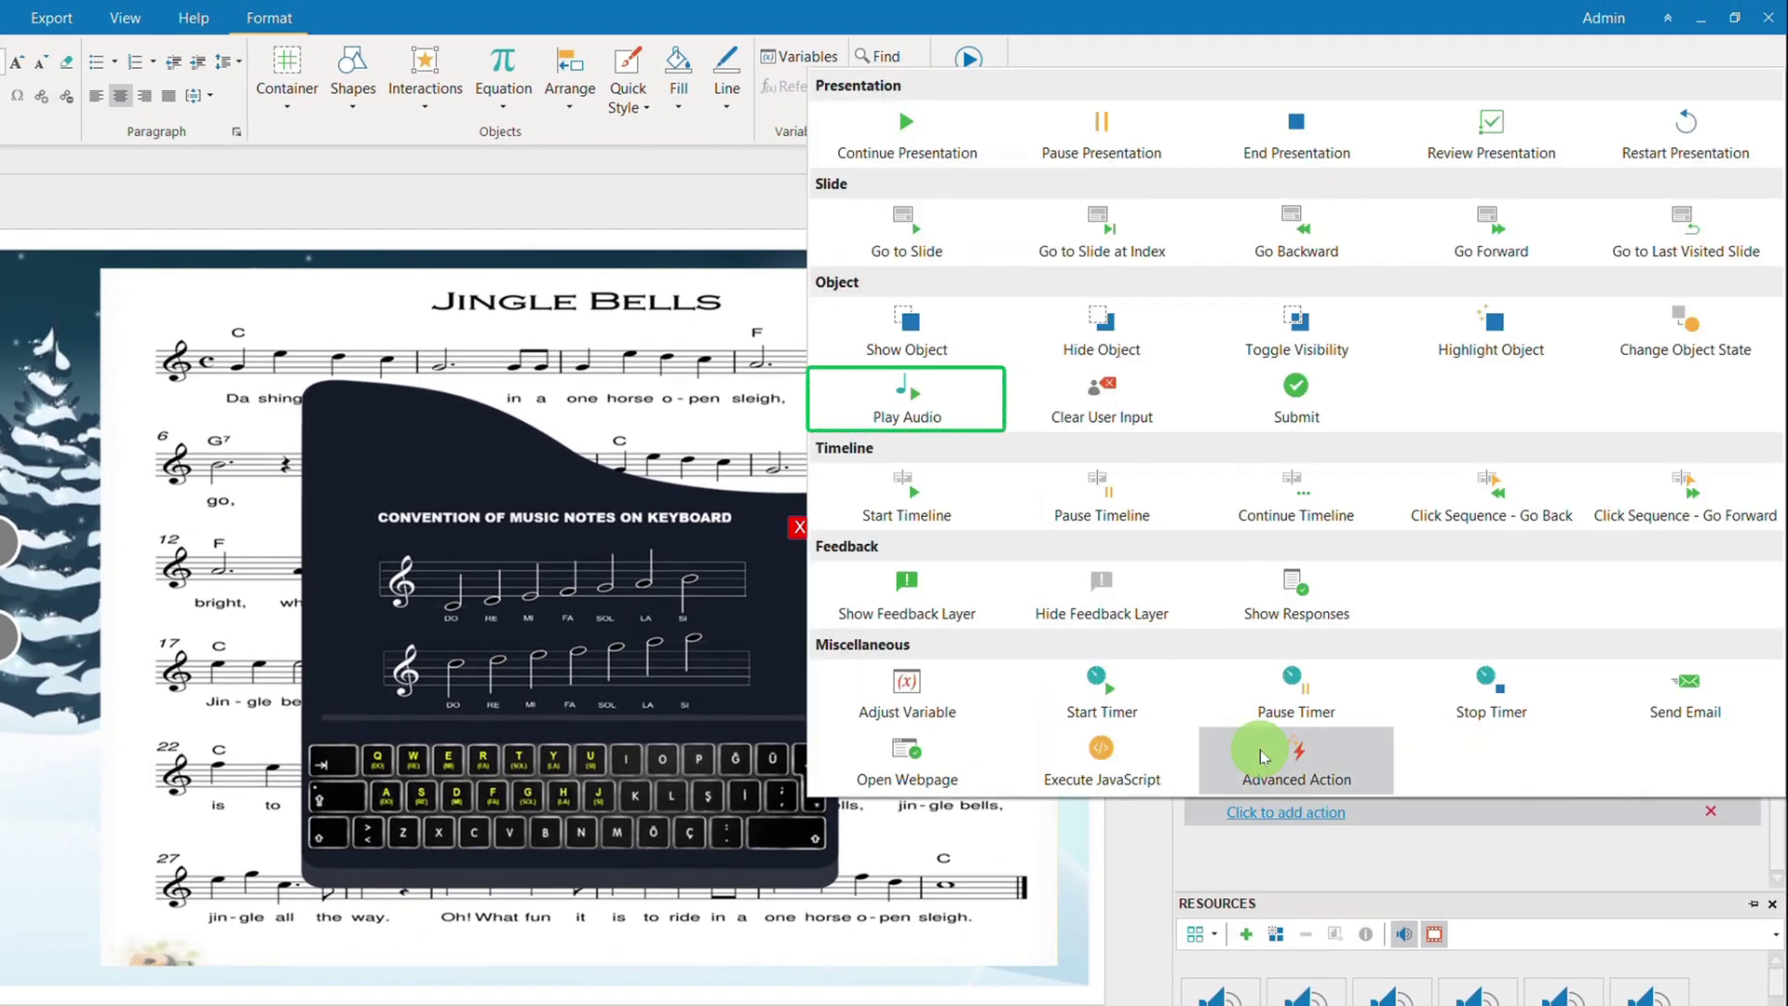
click(916, 405)
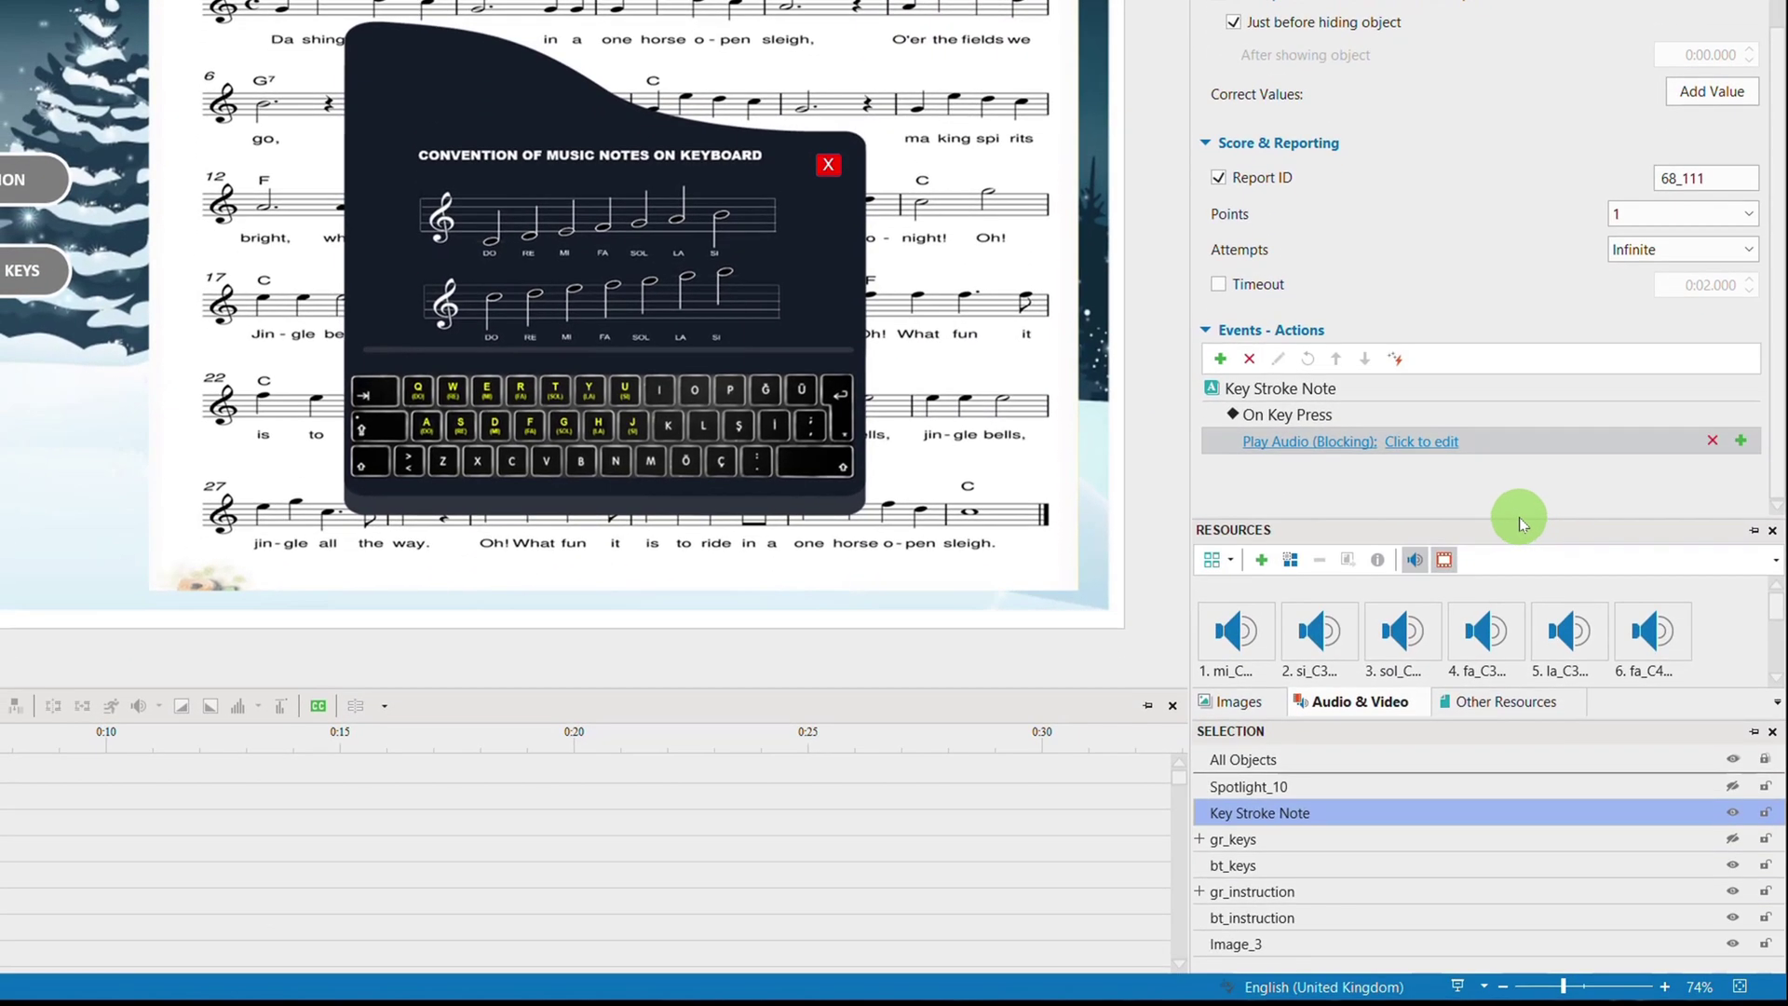
Step: Enlarge the Resources pane and toggle it off and on to show all twelve note clips
drag(1519, 517, 1518, 398)
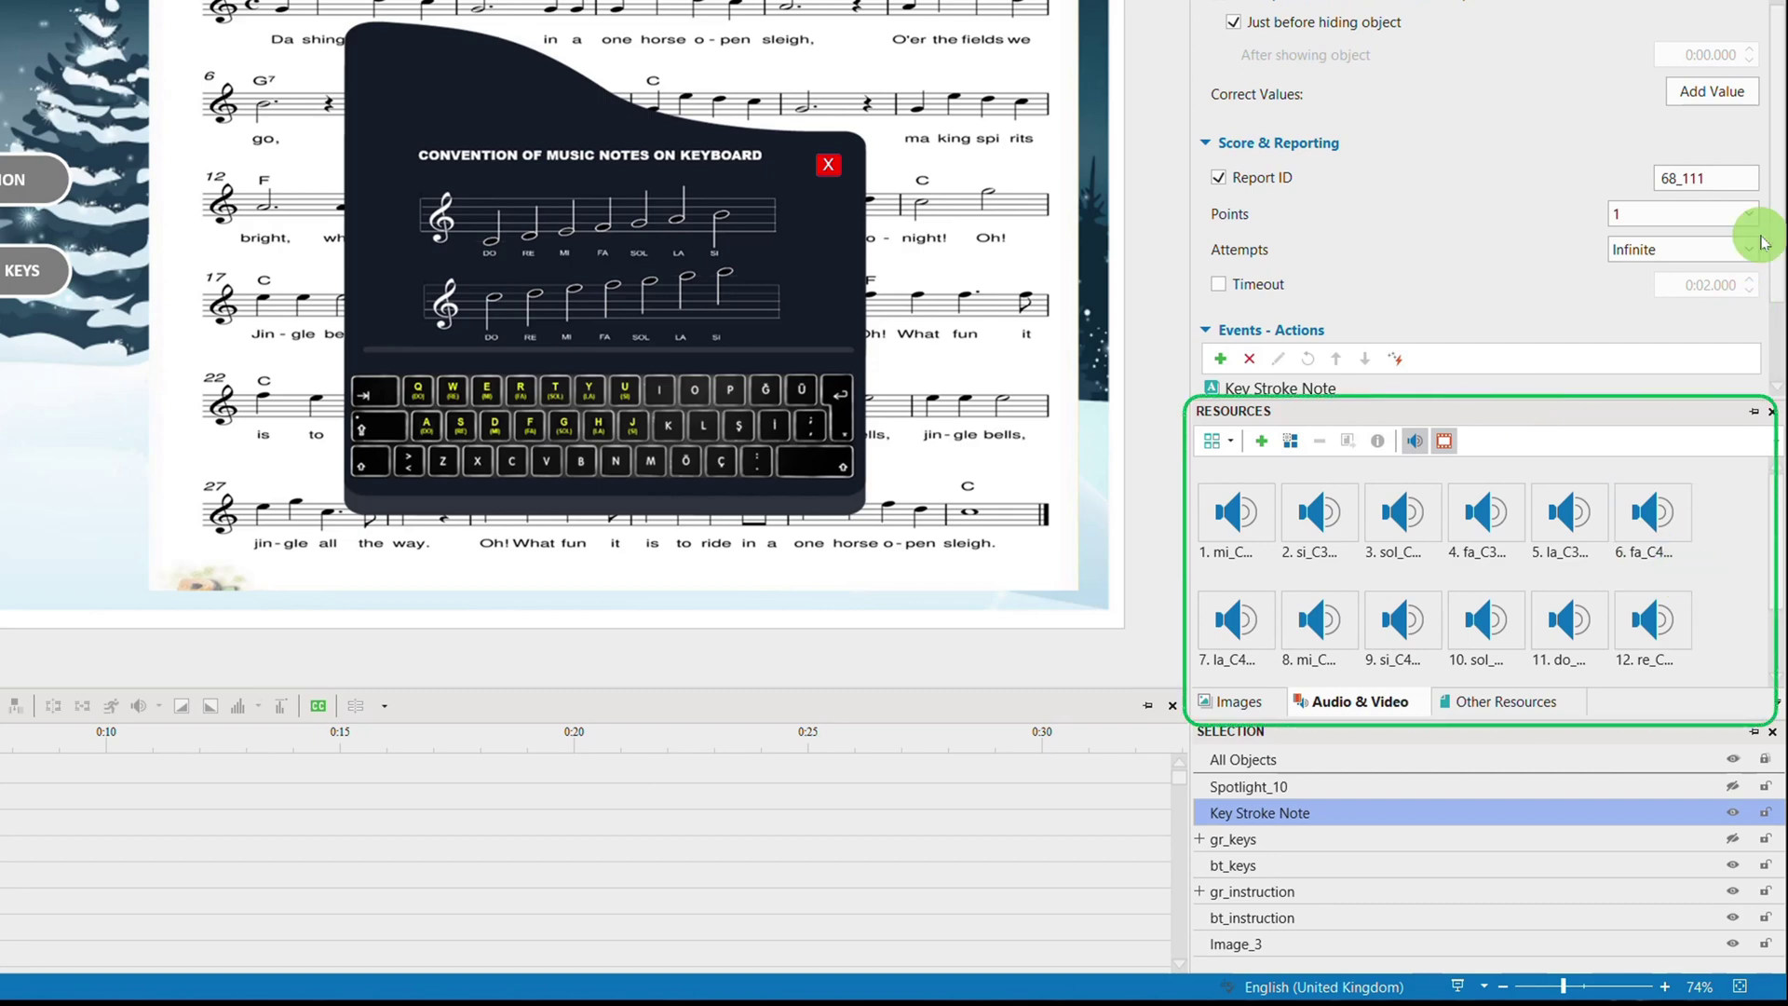
drag(1686, 578, 1723, 382)
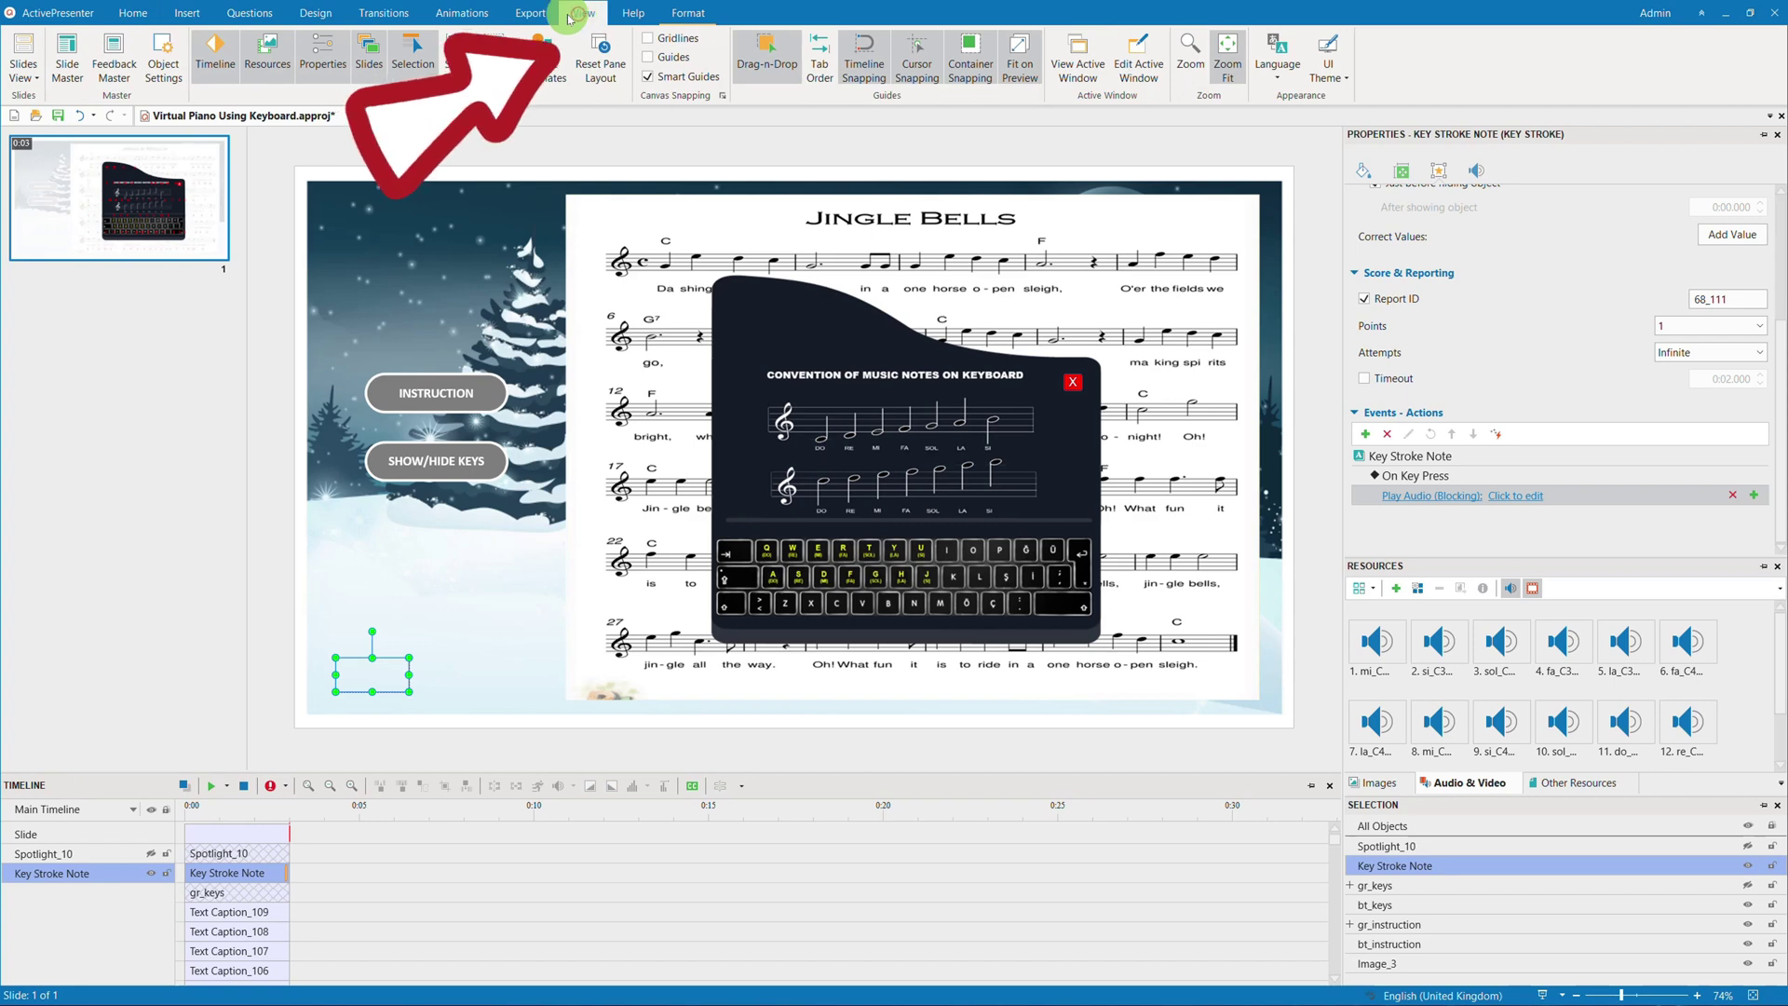
click(270, 67)
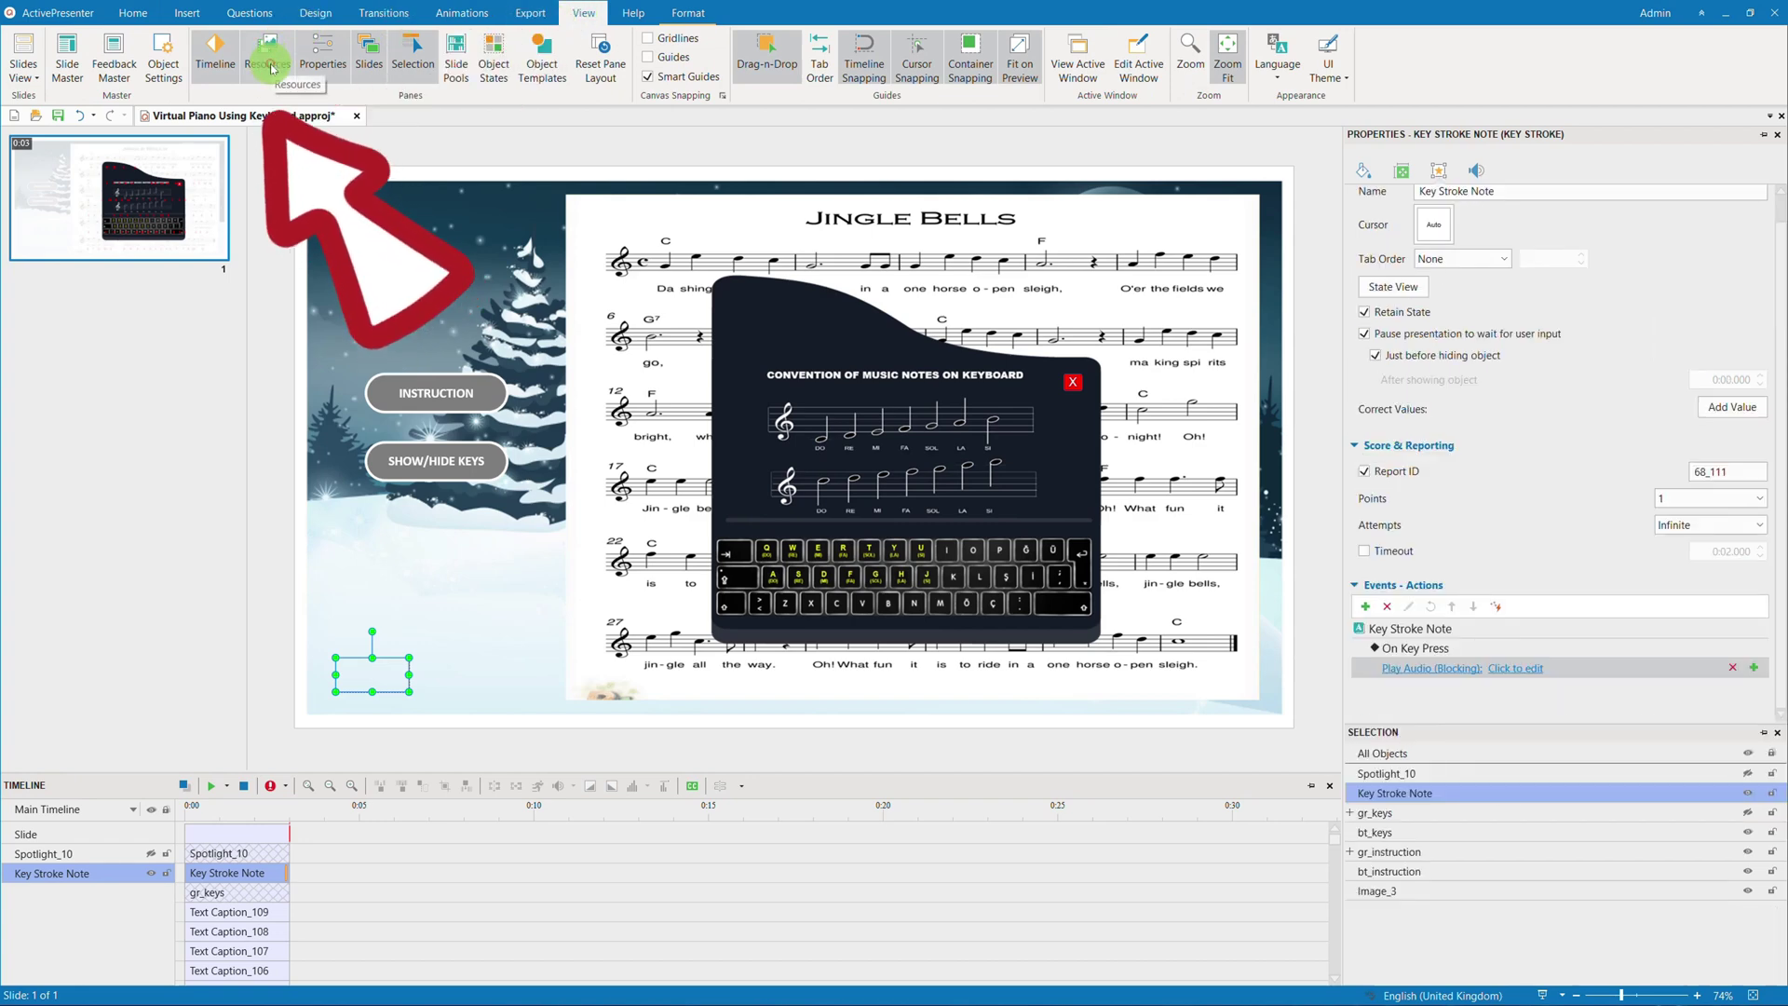
click(271, 67)
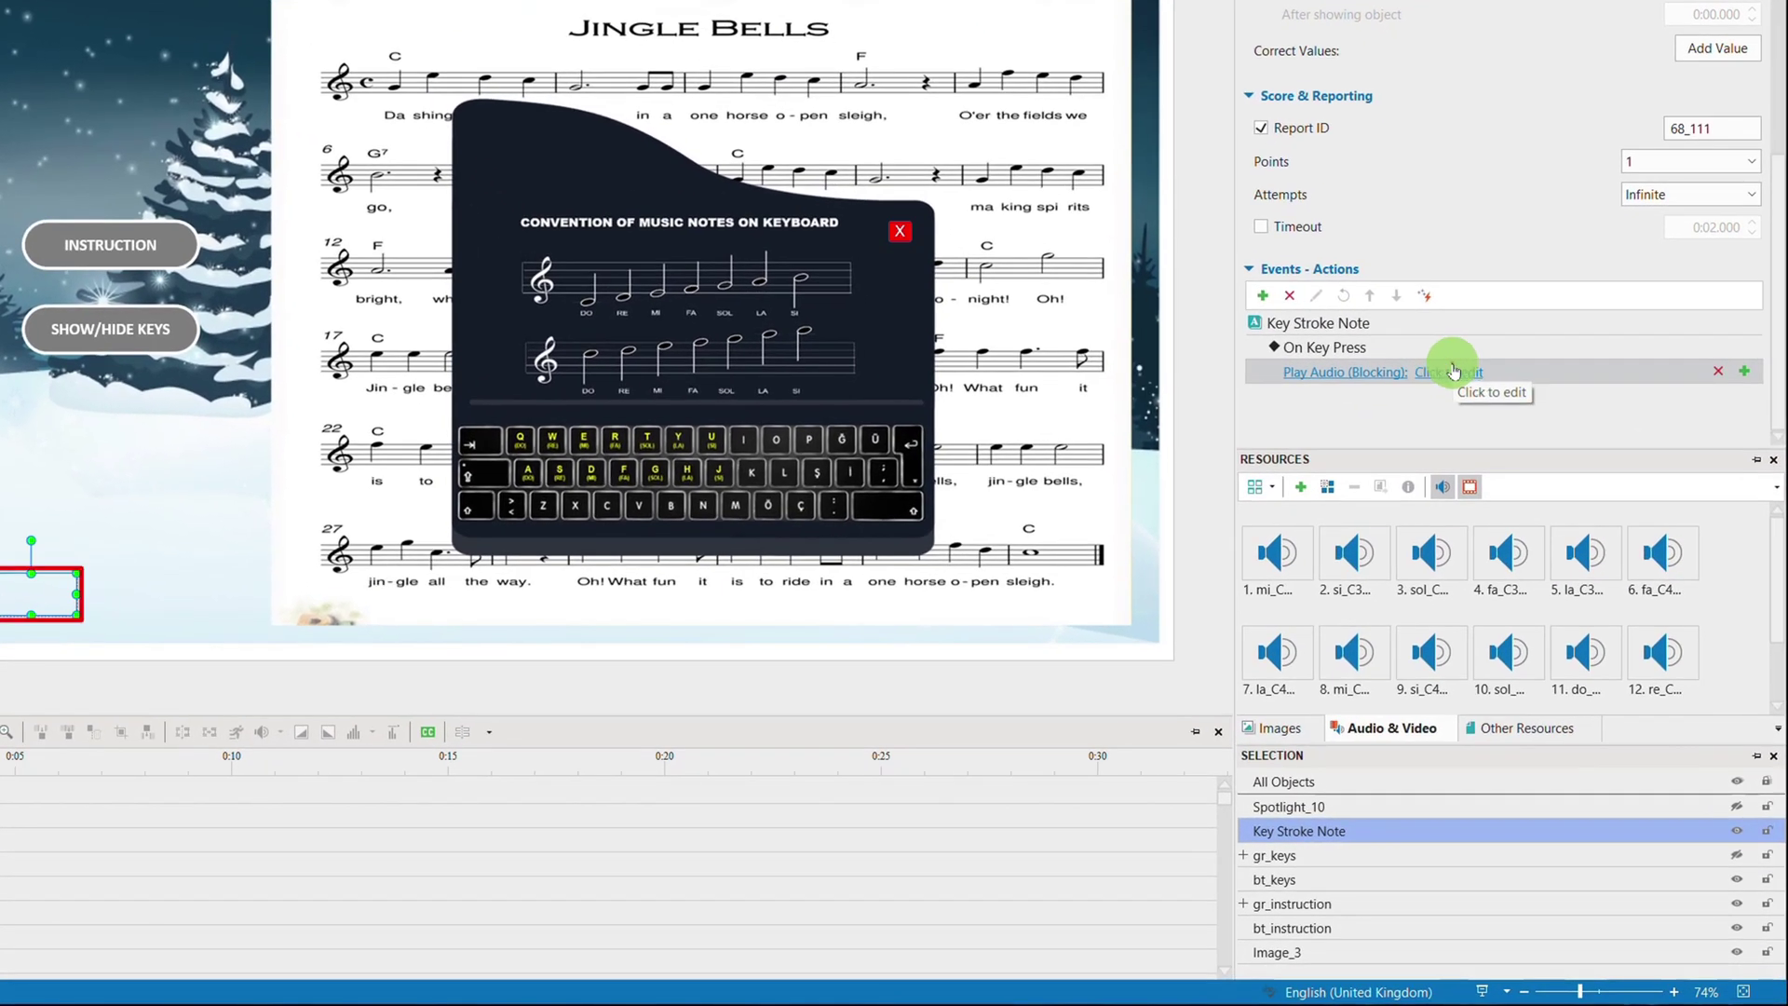
Step: Set the Play Audio action to play the project clip 11. do_C3
click(1513, 481)
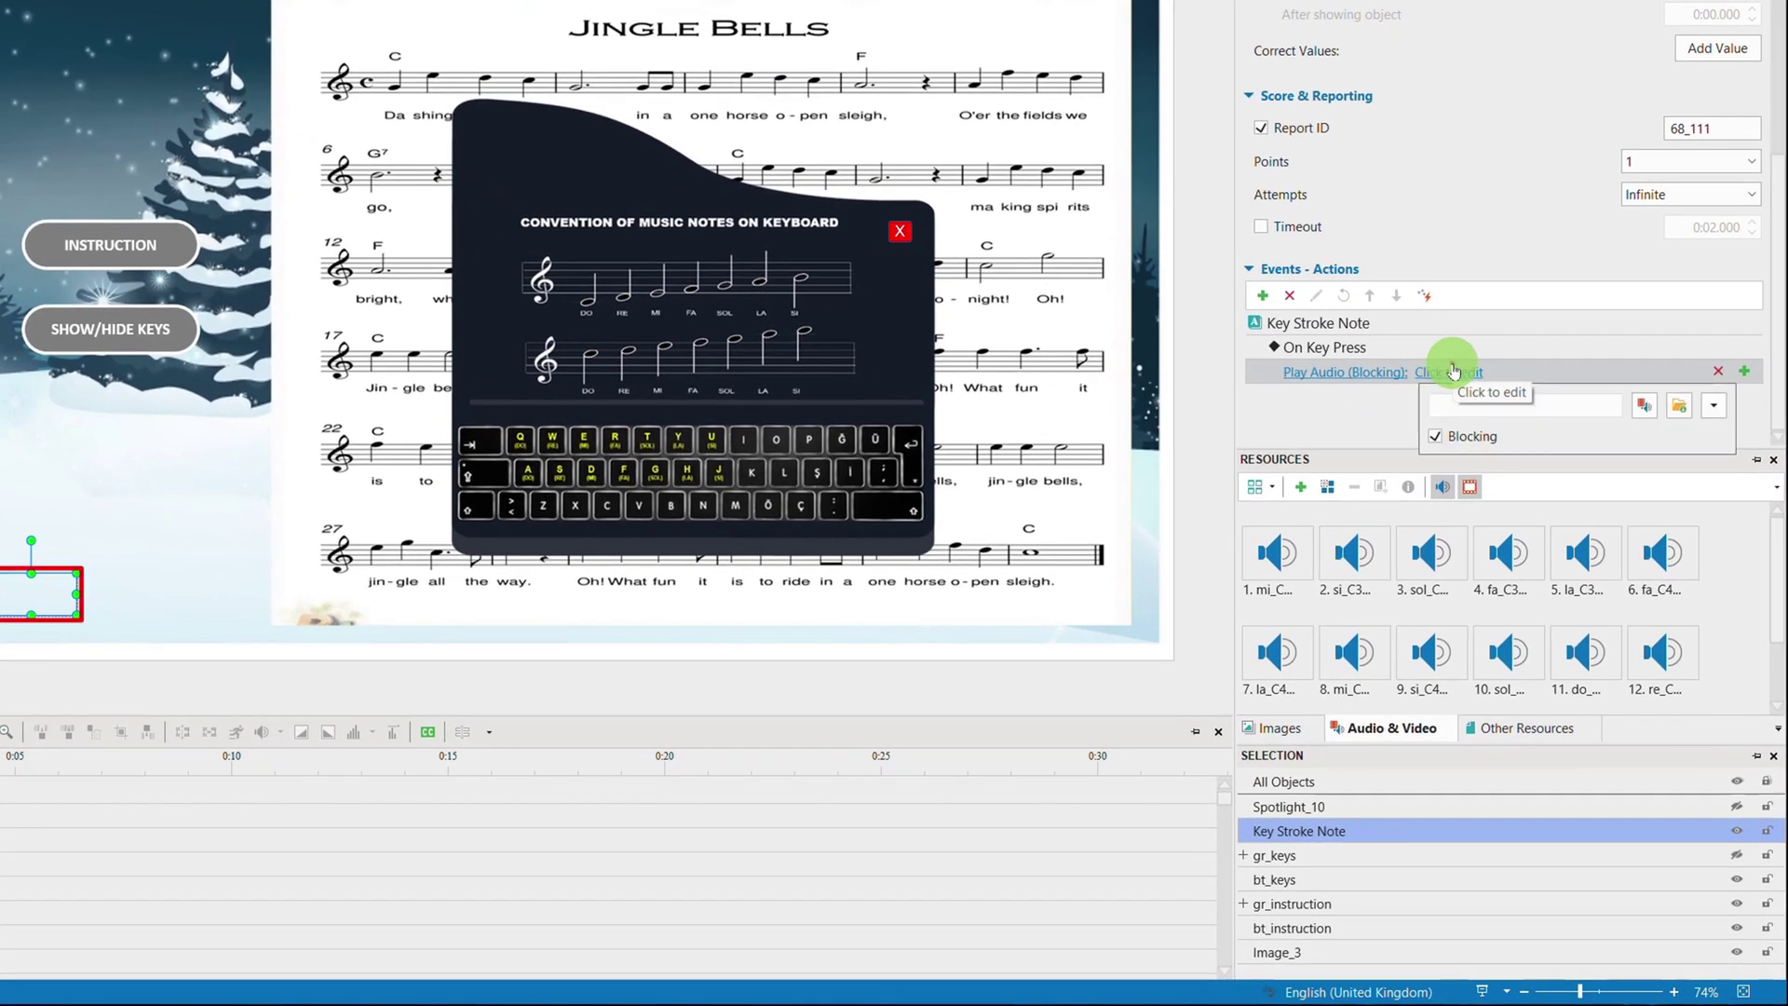
click(1644, 410)
click(1412, 610)
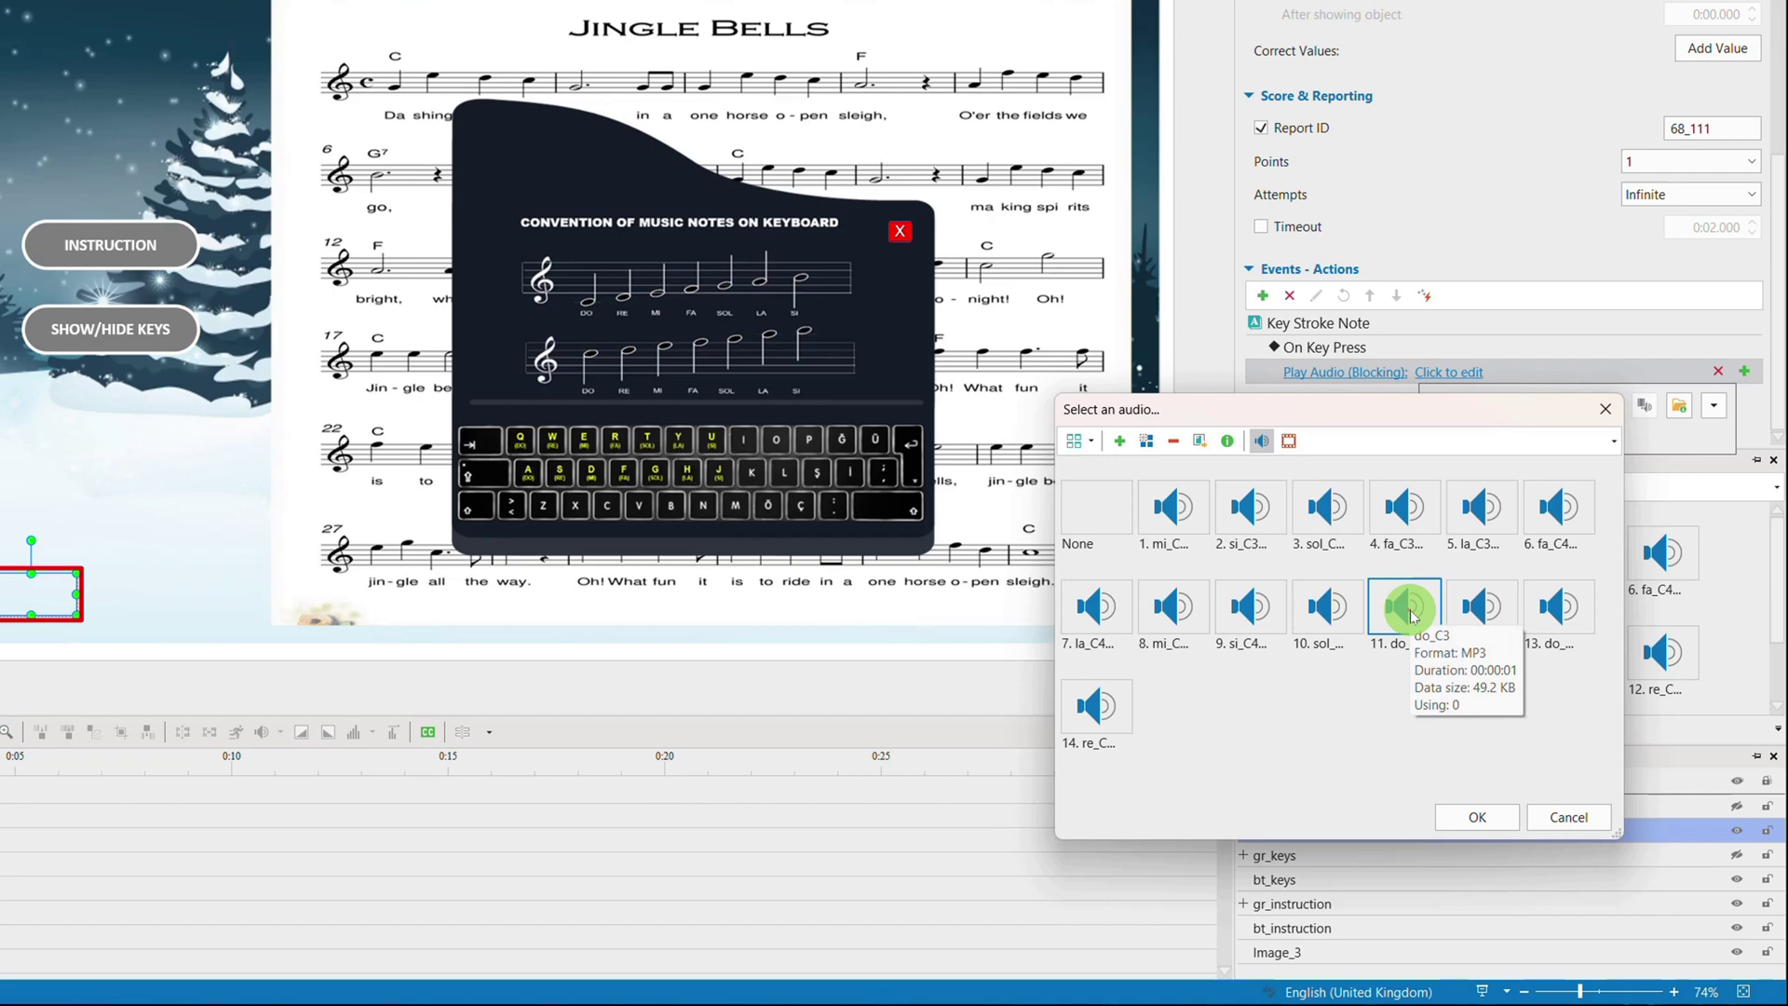
click(1474, 815)
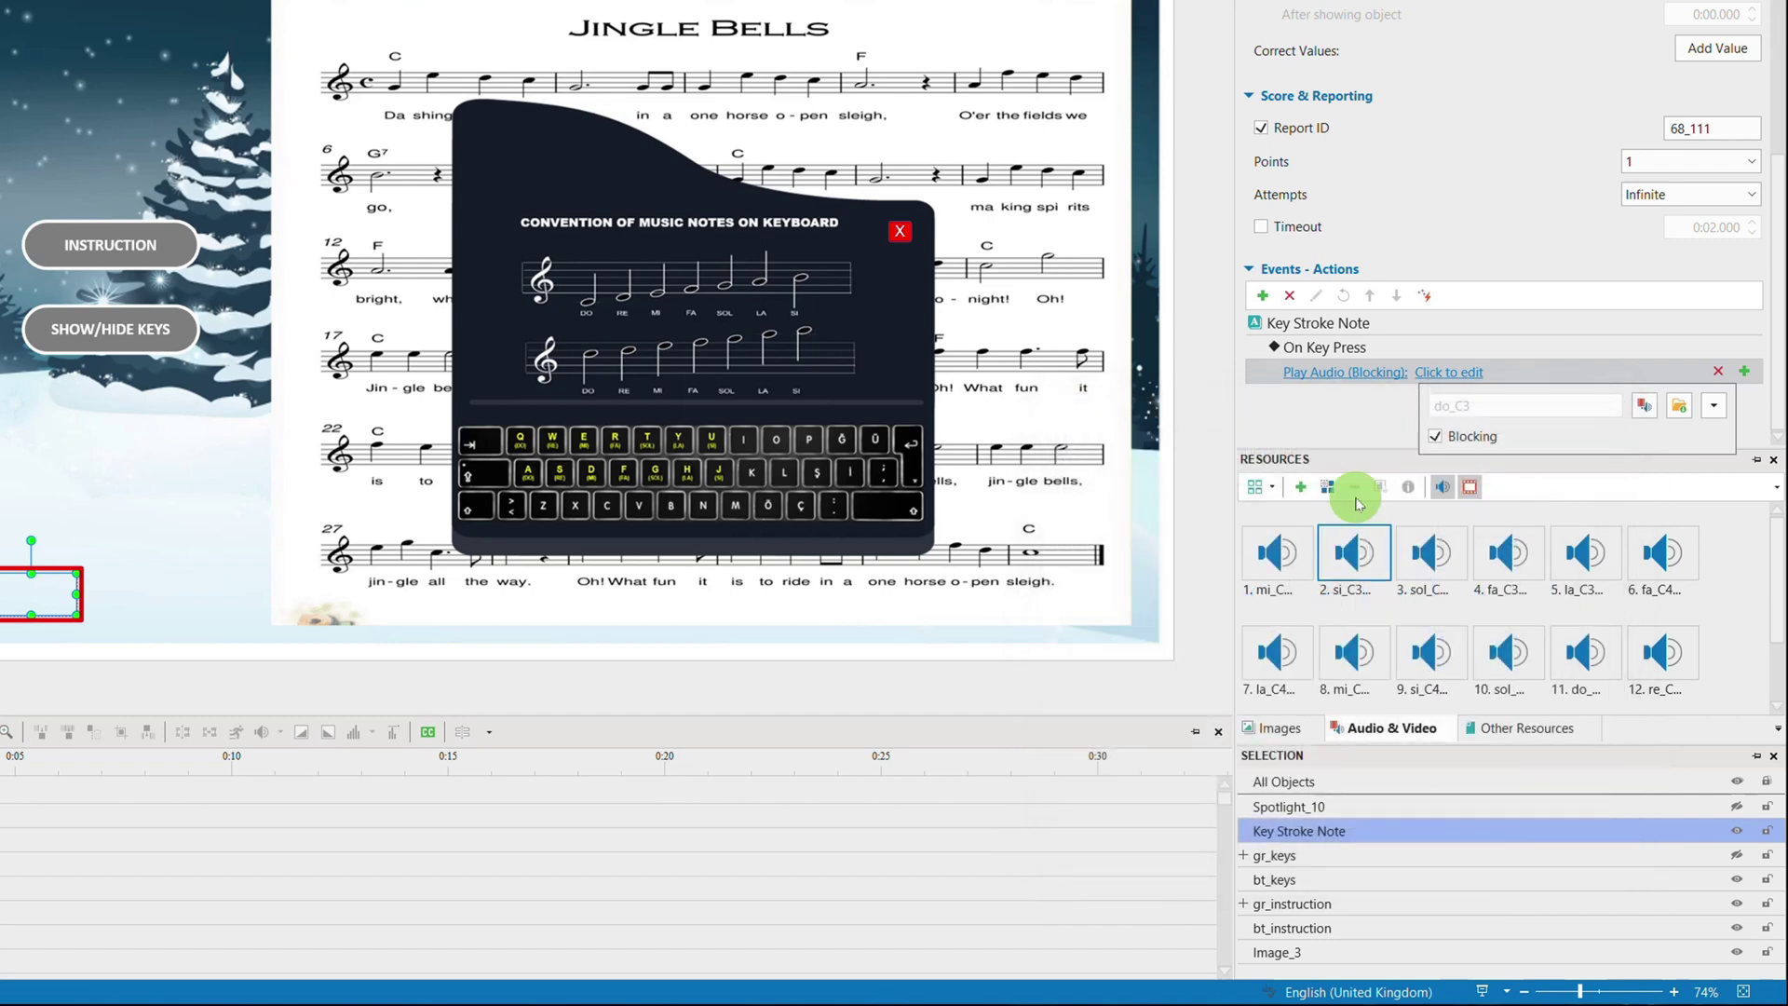
click(1367, 400)
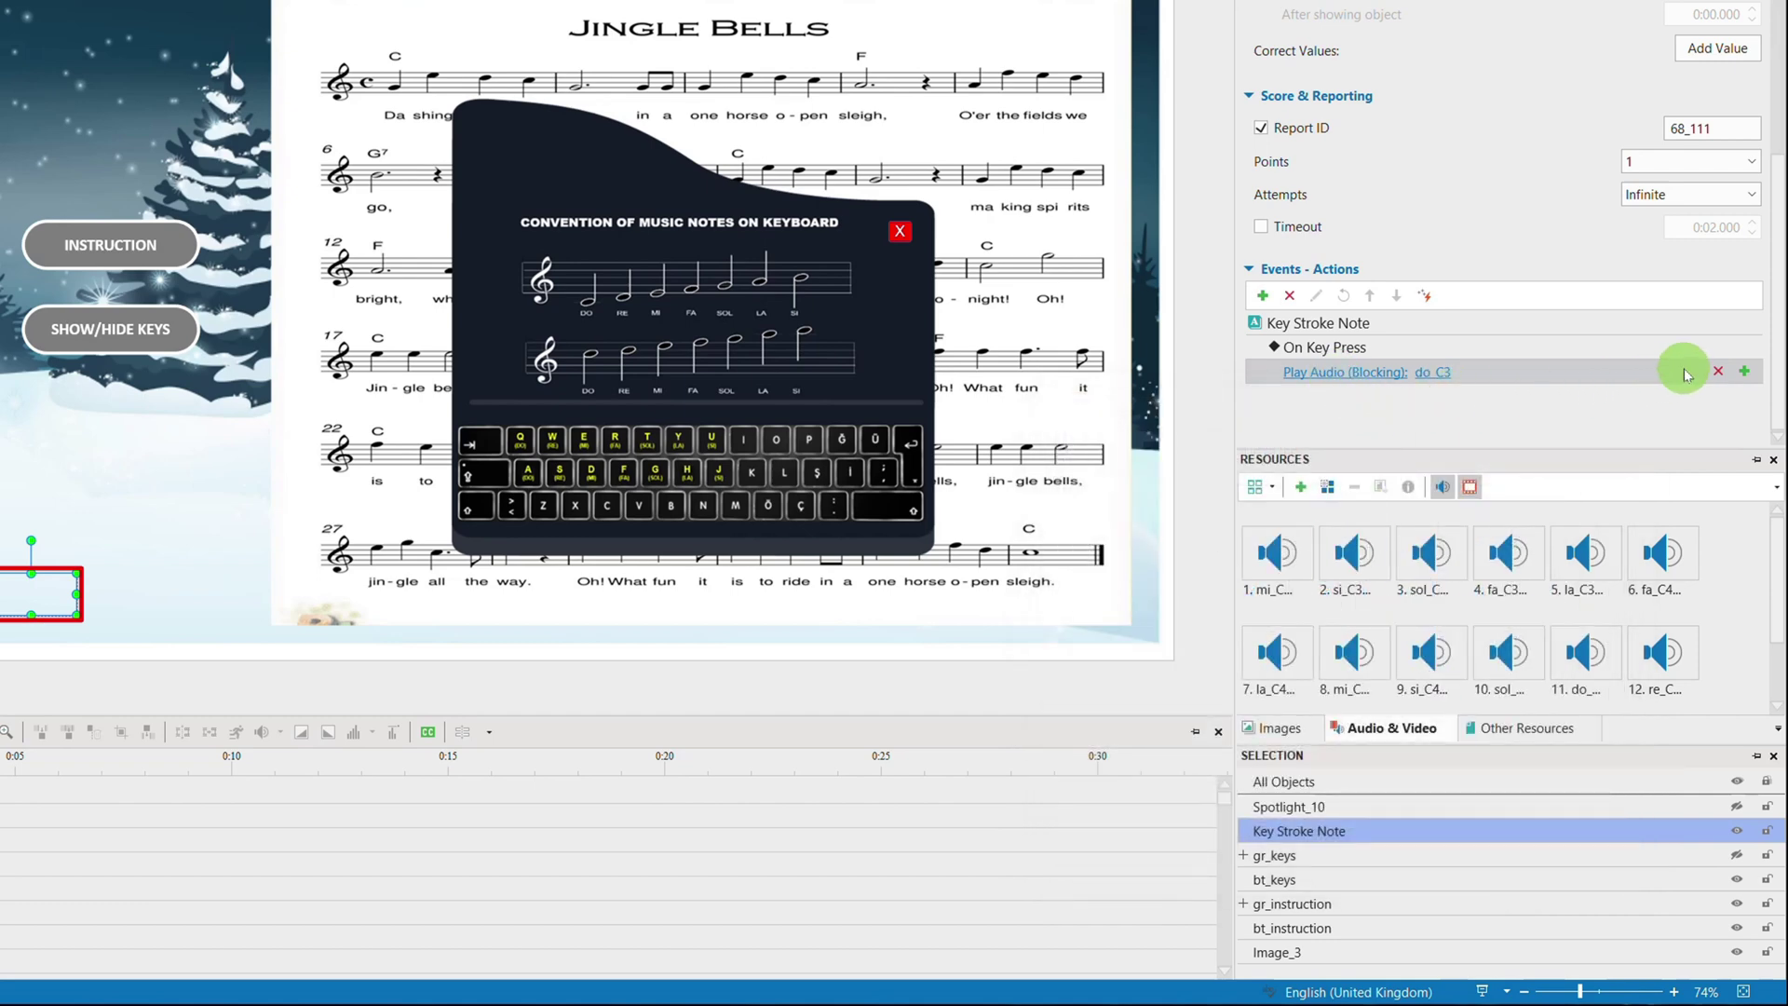
Step: Add a Keyboard condition to the do_C3 Play Audio action so it runs only on key A
click(1750, 371)
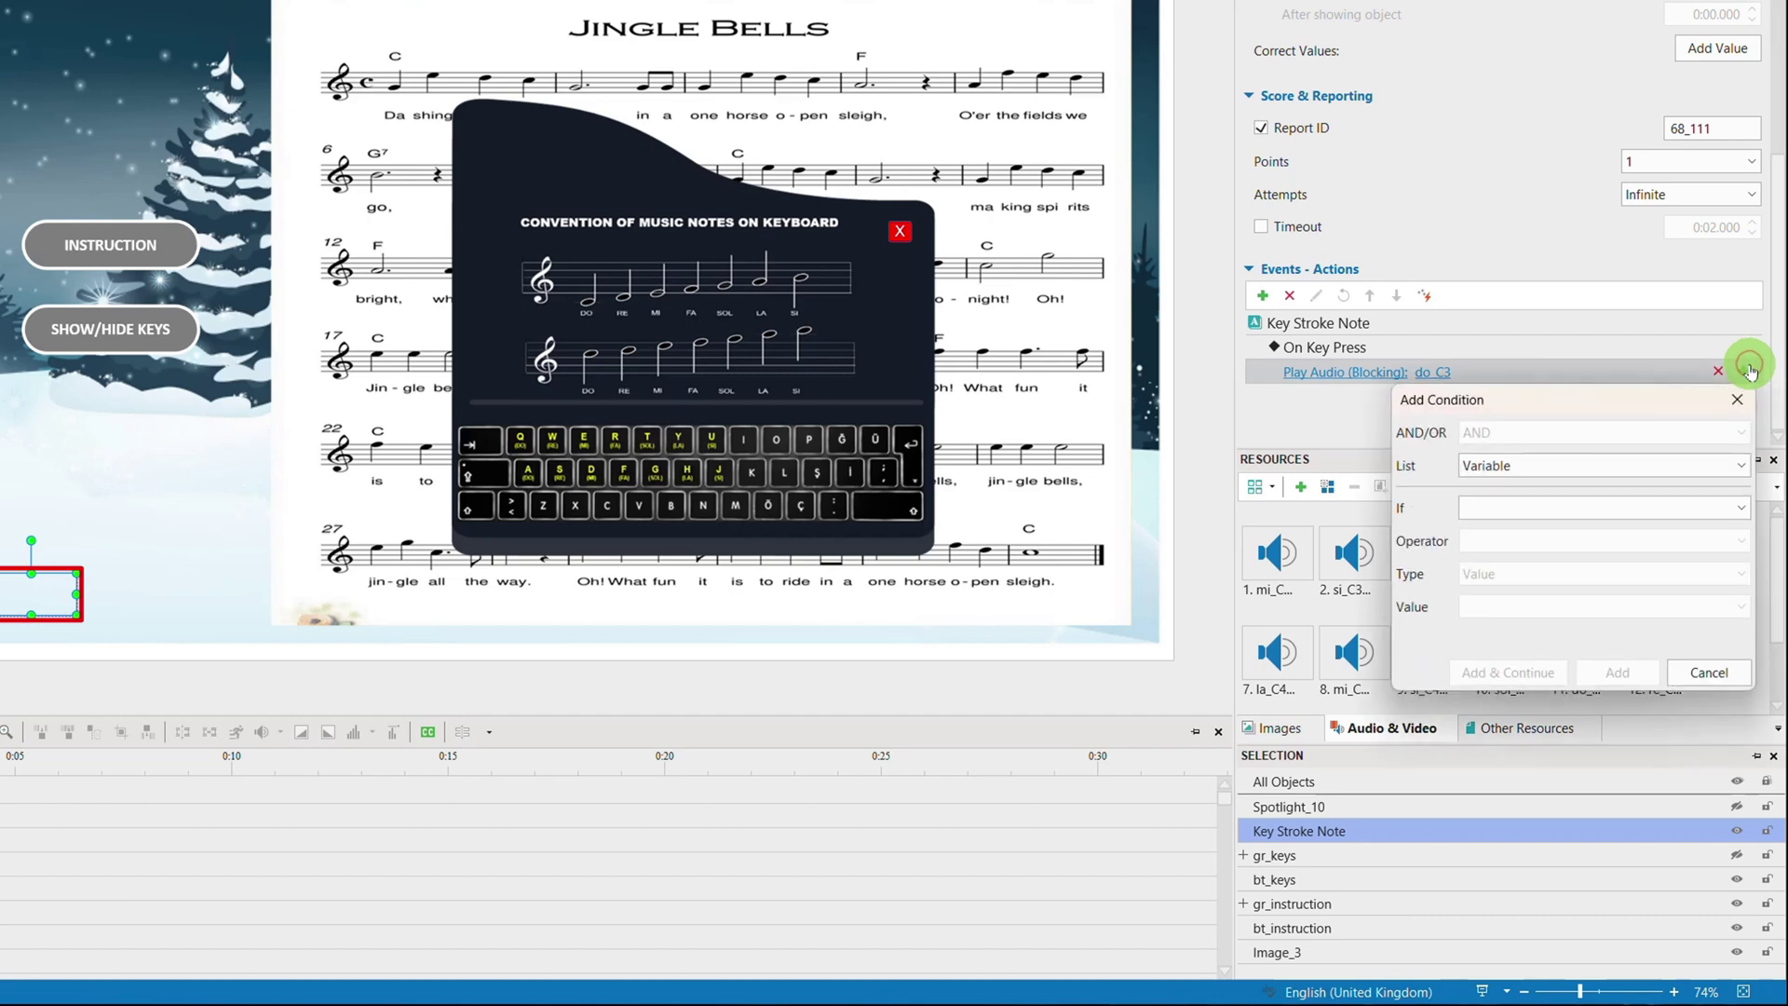
click(1537, 465)
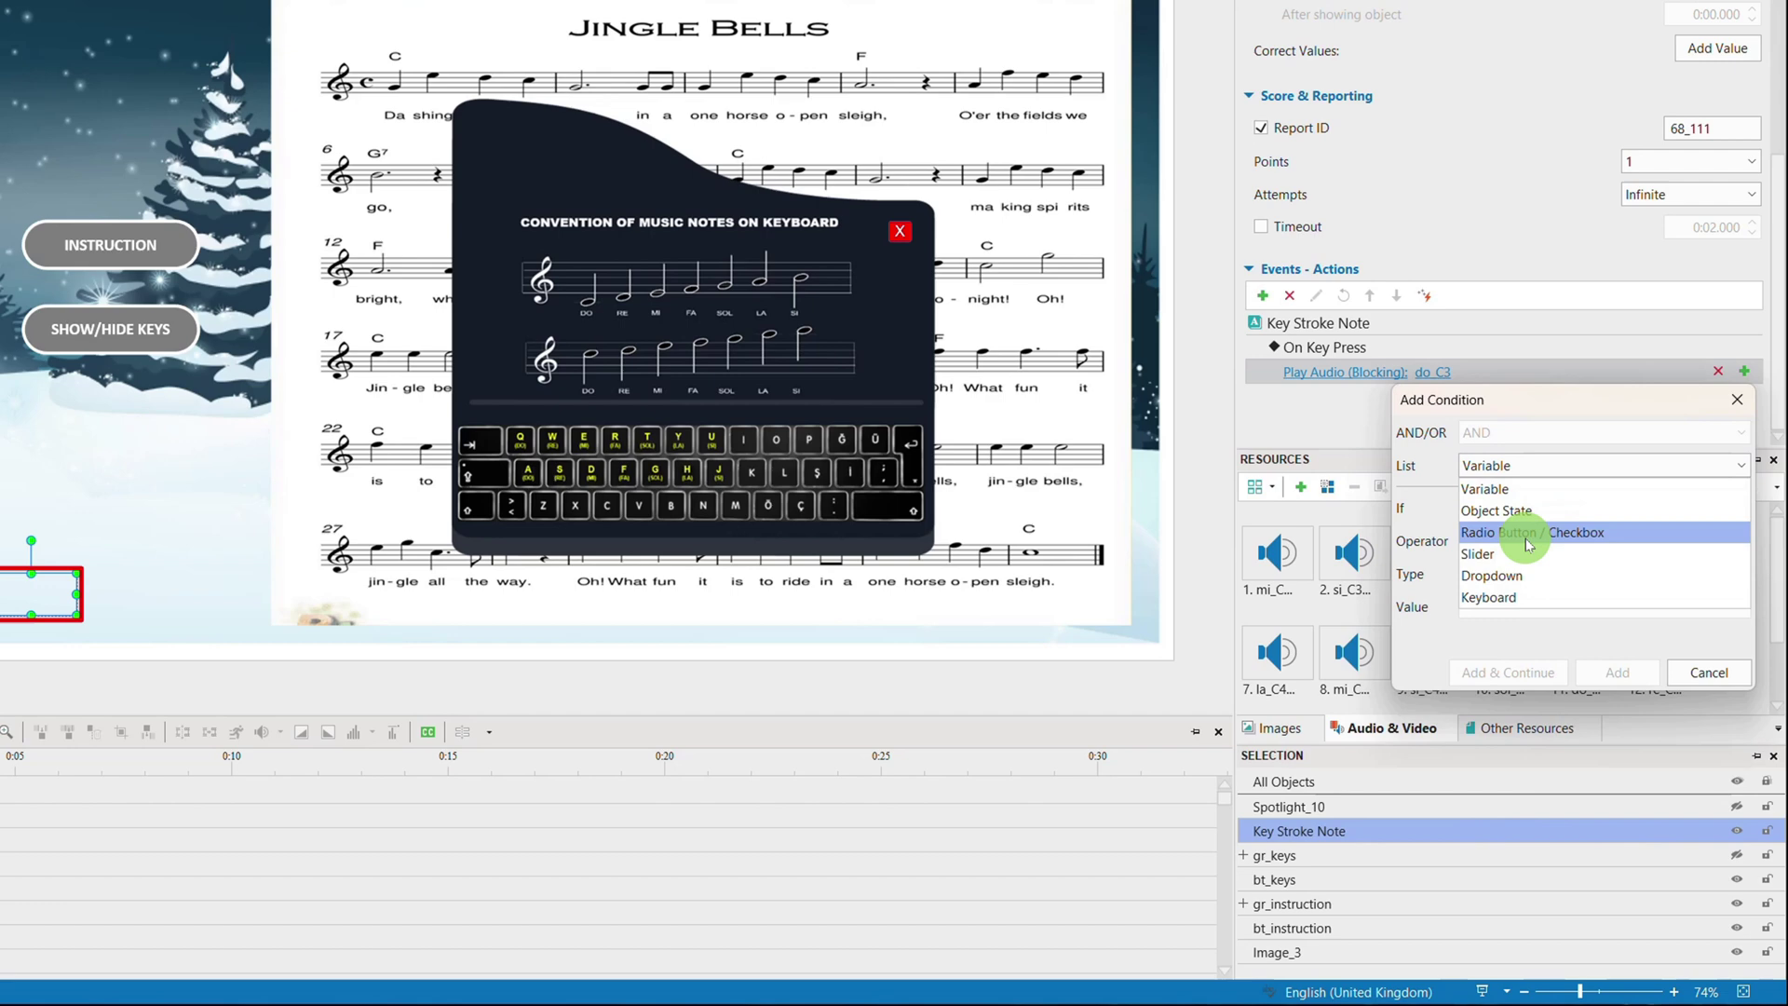
click(1489, 597)
click(1504, 511)
text(A)
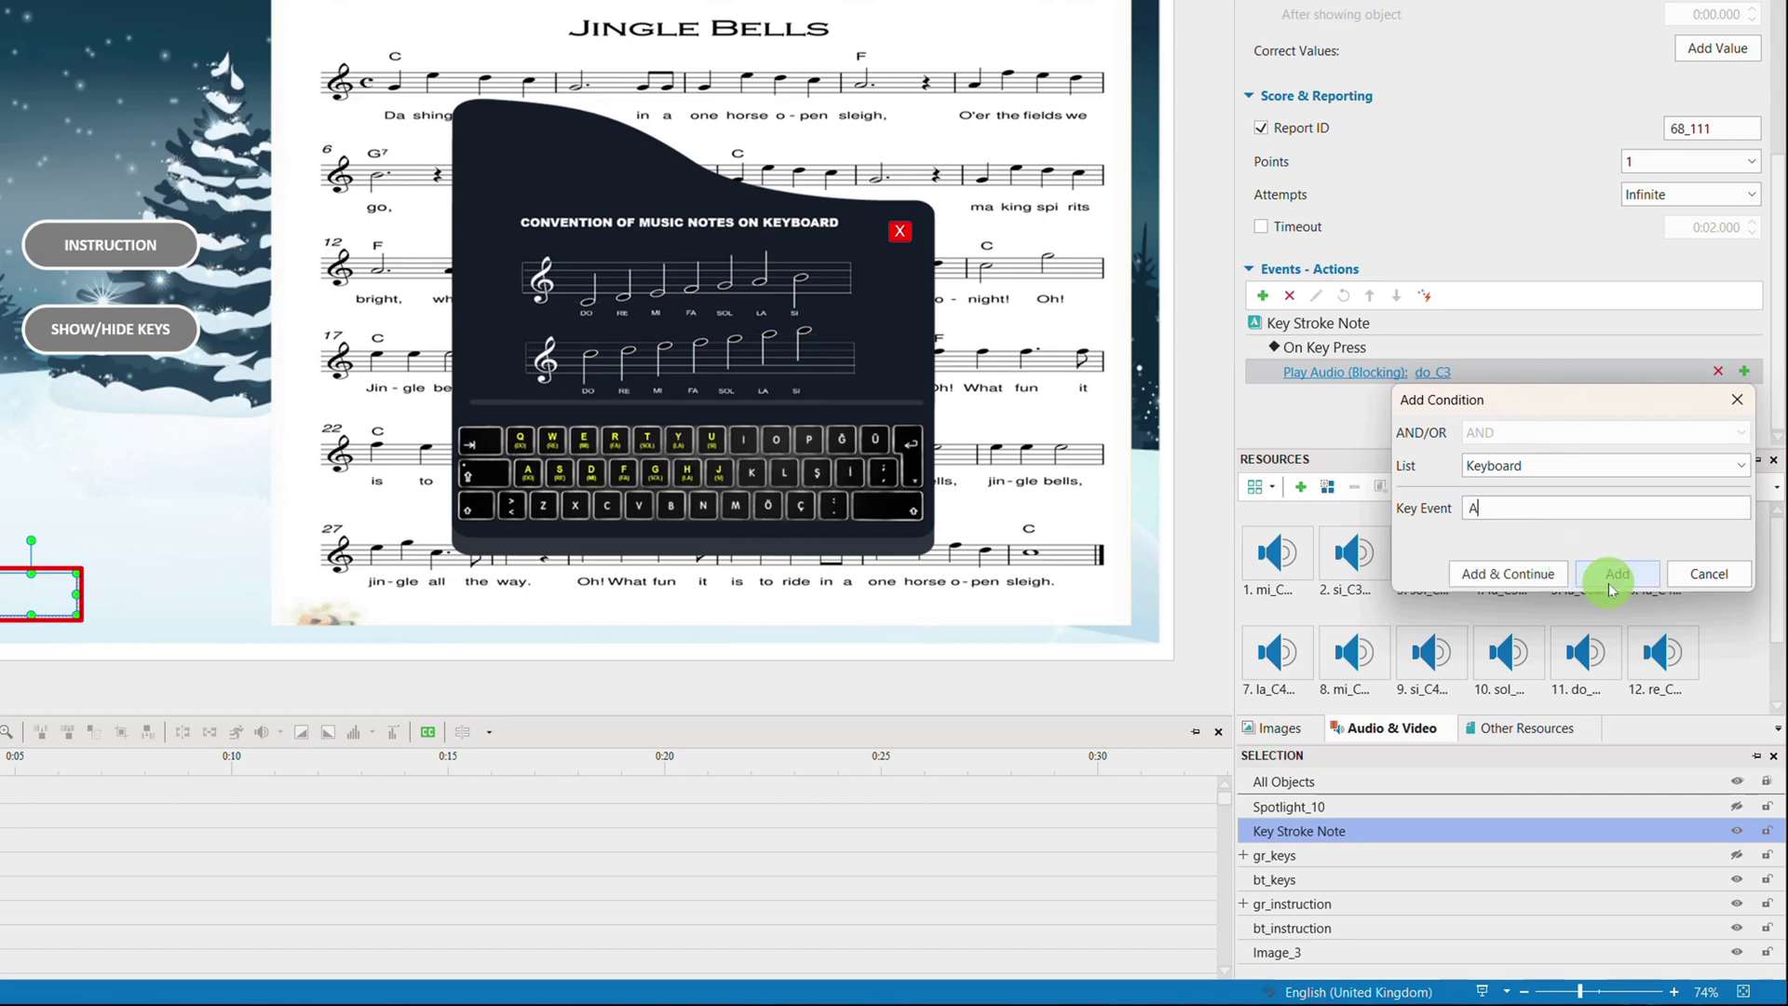
click(1488, 573)
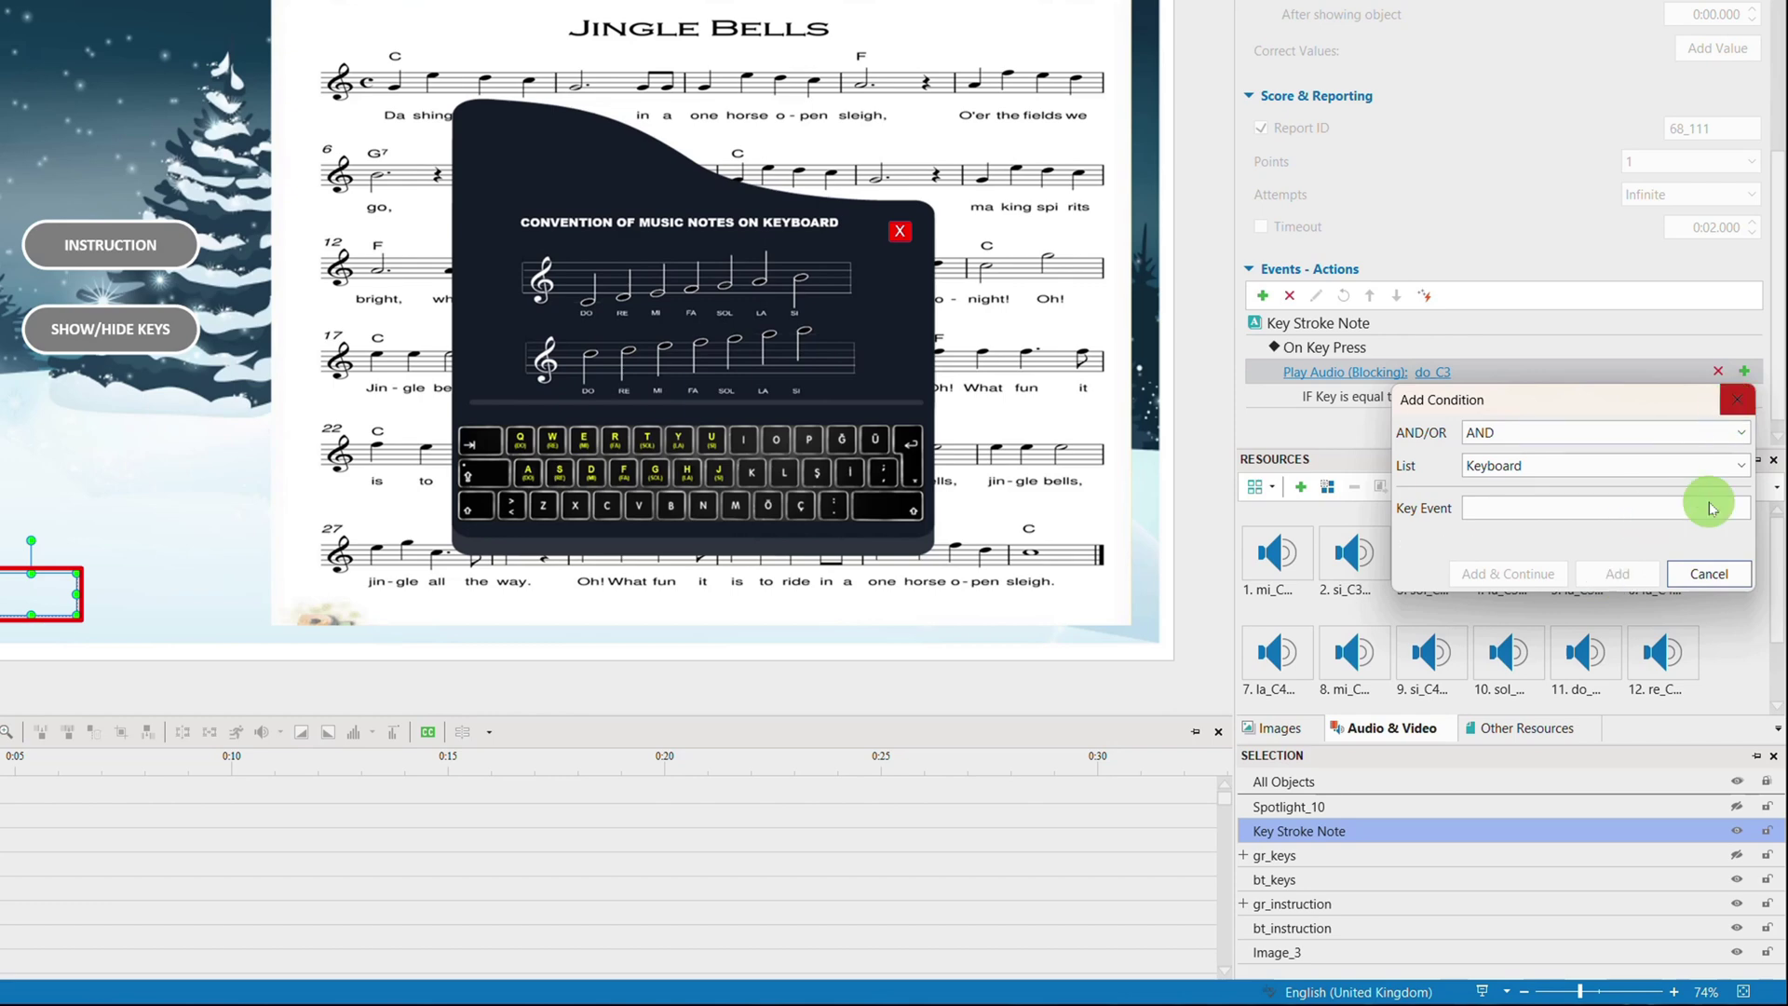
click(1698, 579)
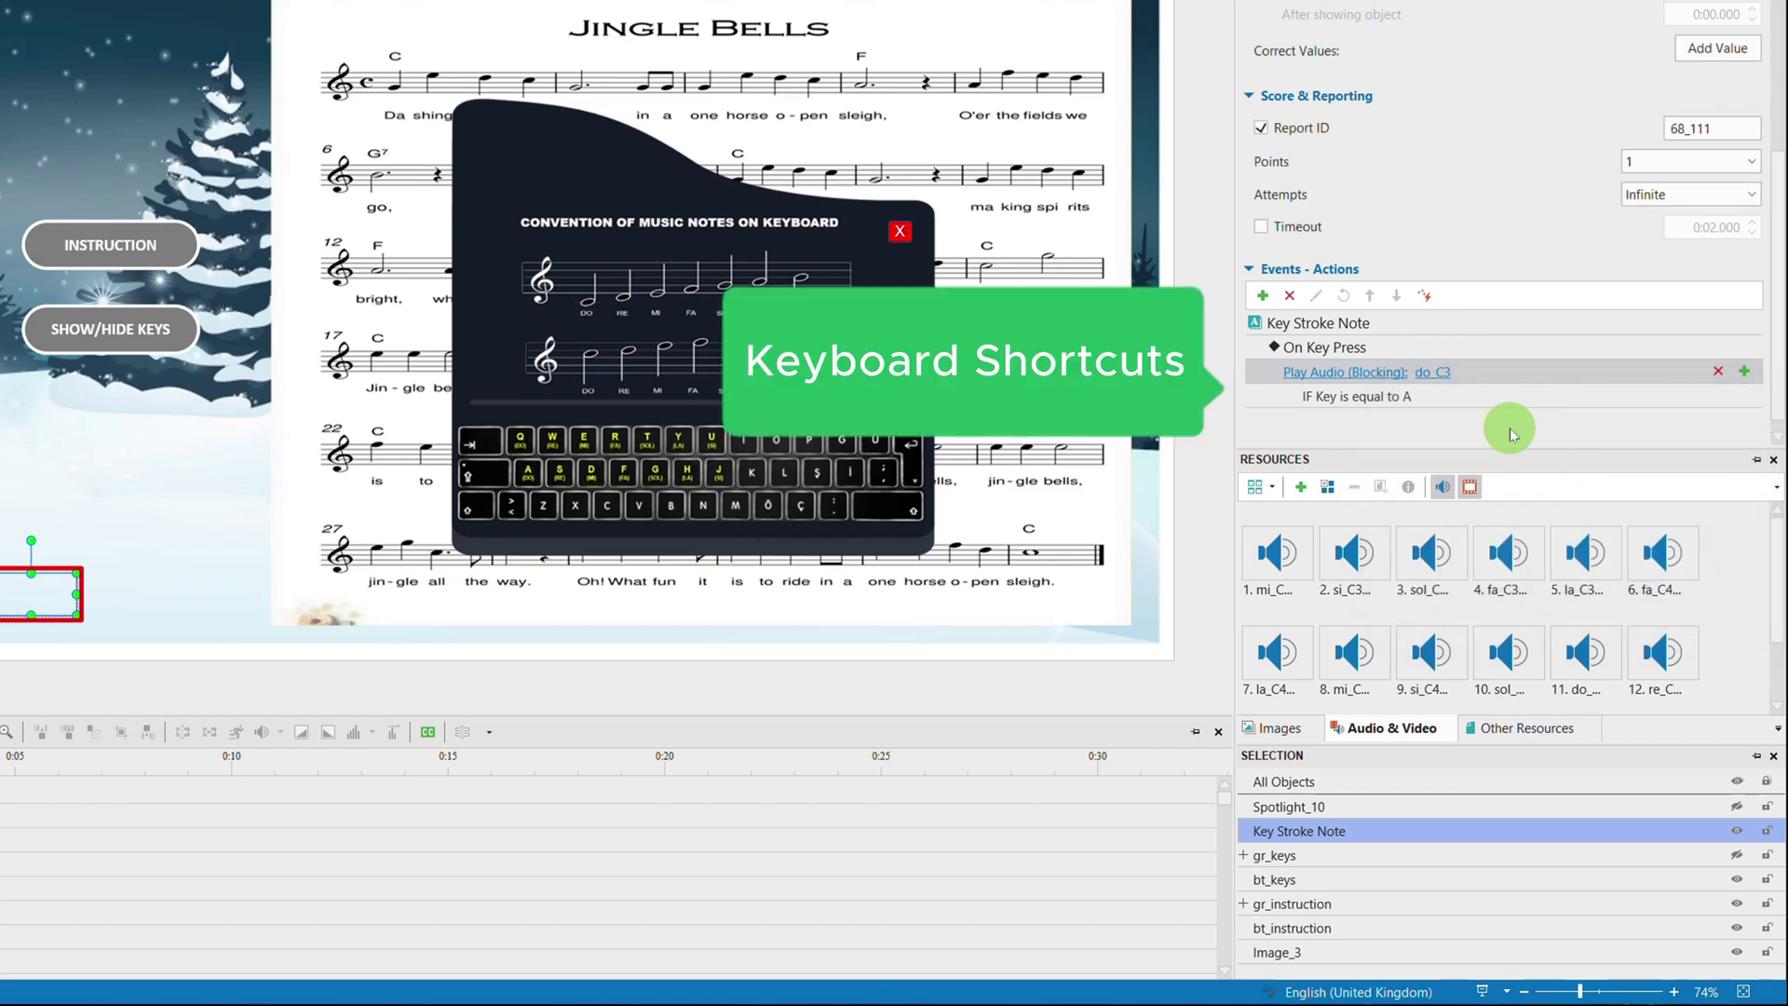
Step: Copy and paste the do_C3 Play Audio action, then hide Resources and enlarge the actions list
click(1518, 366)
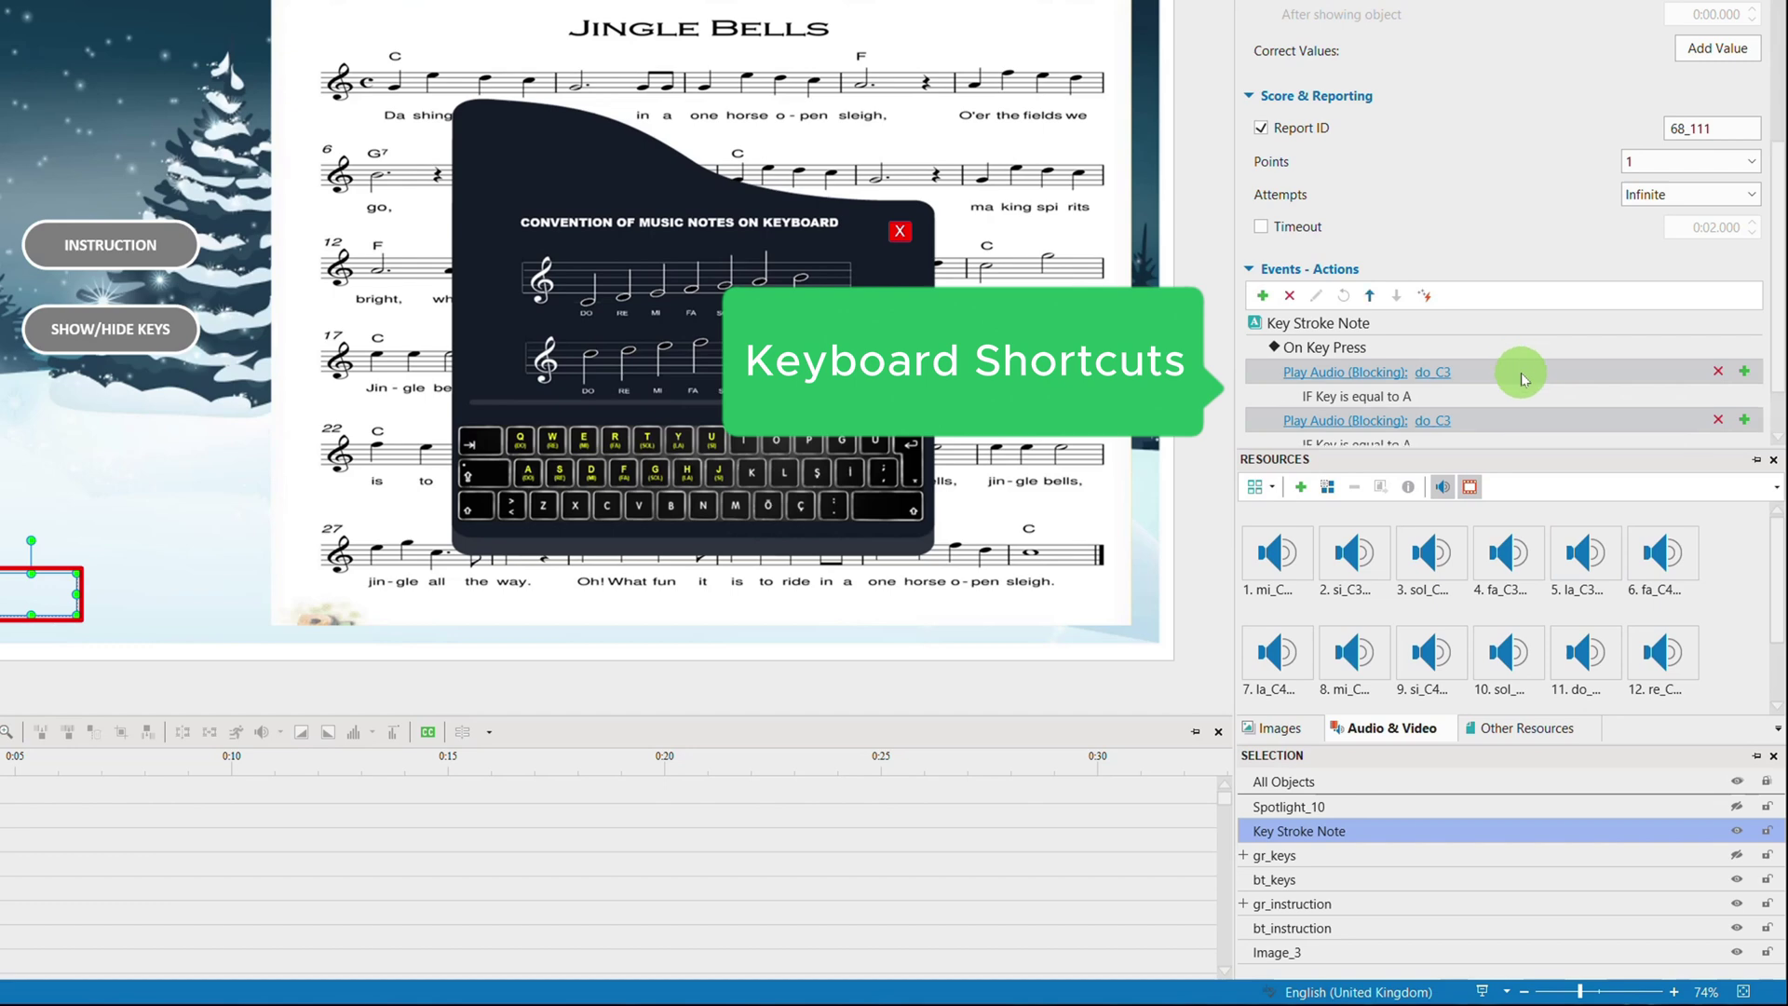
key(ctrl+c)
key(ctrl+v)
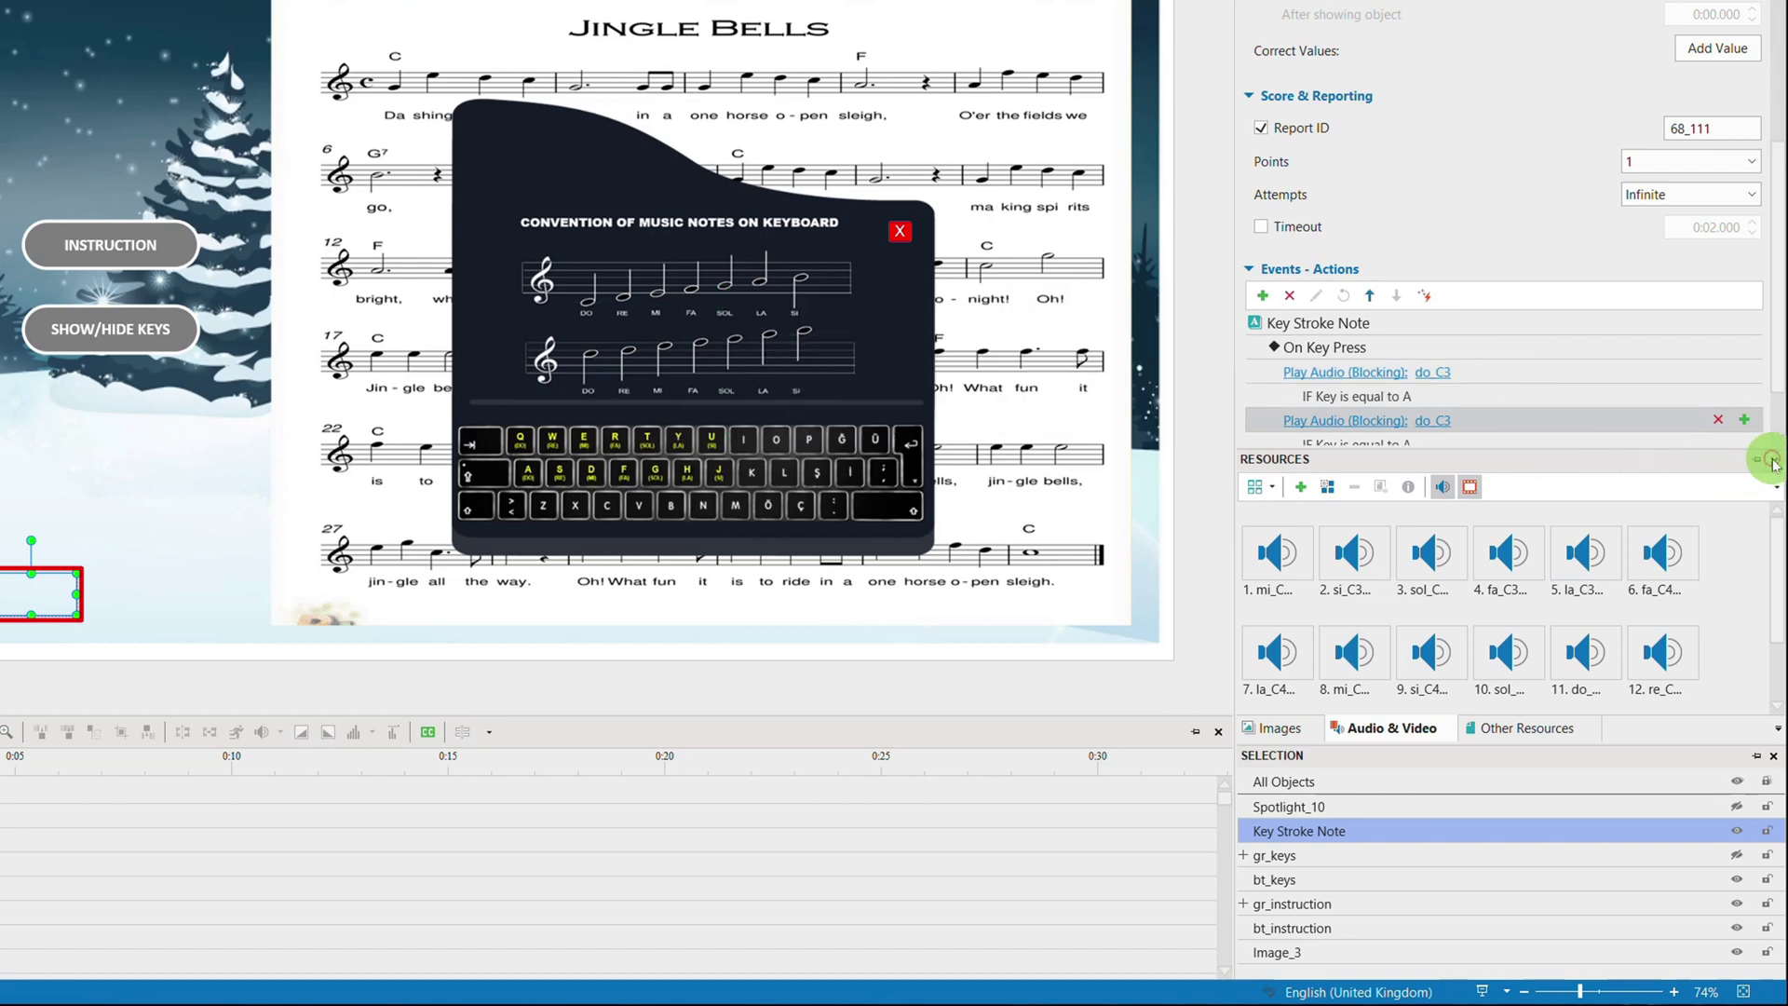
click(1773, 460)
drag(1458, 654, 1462, 716)
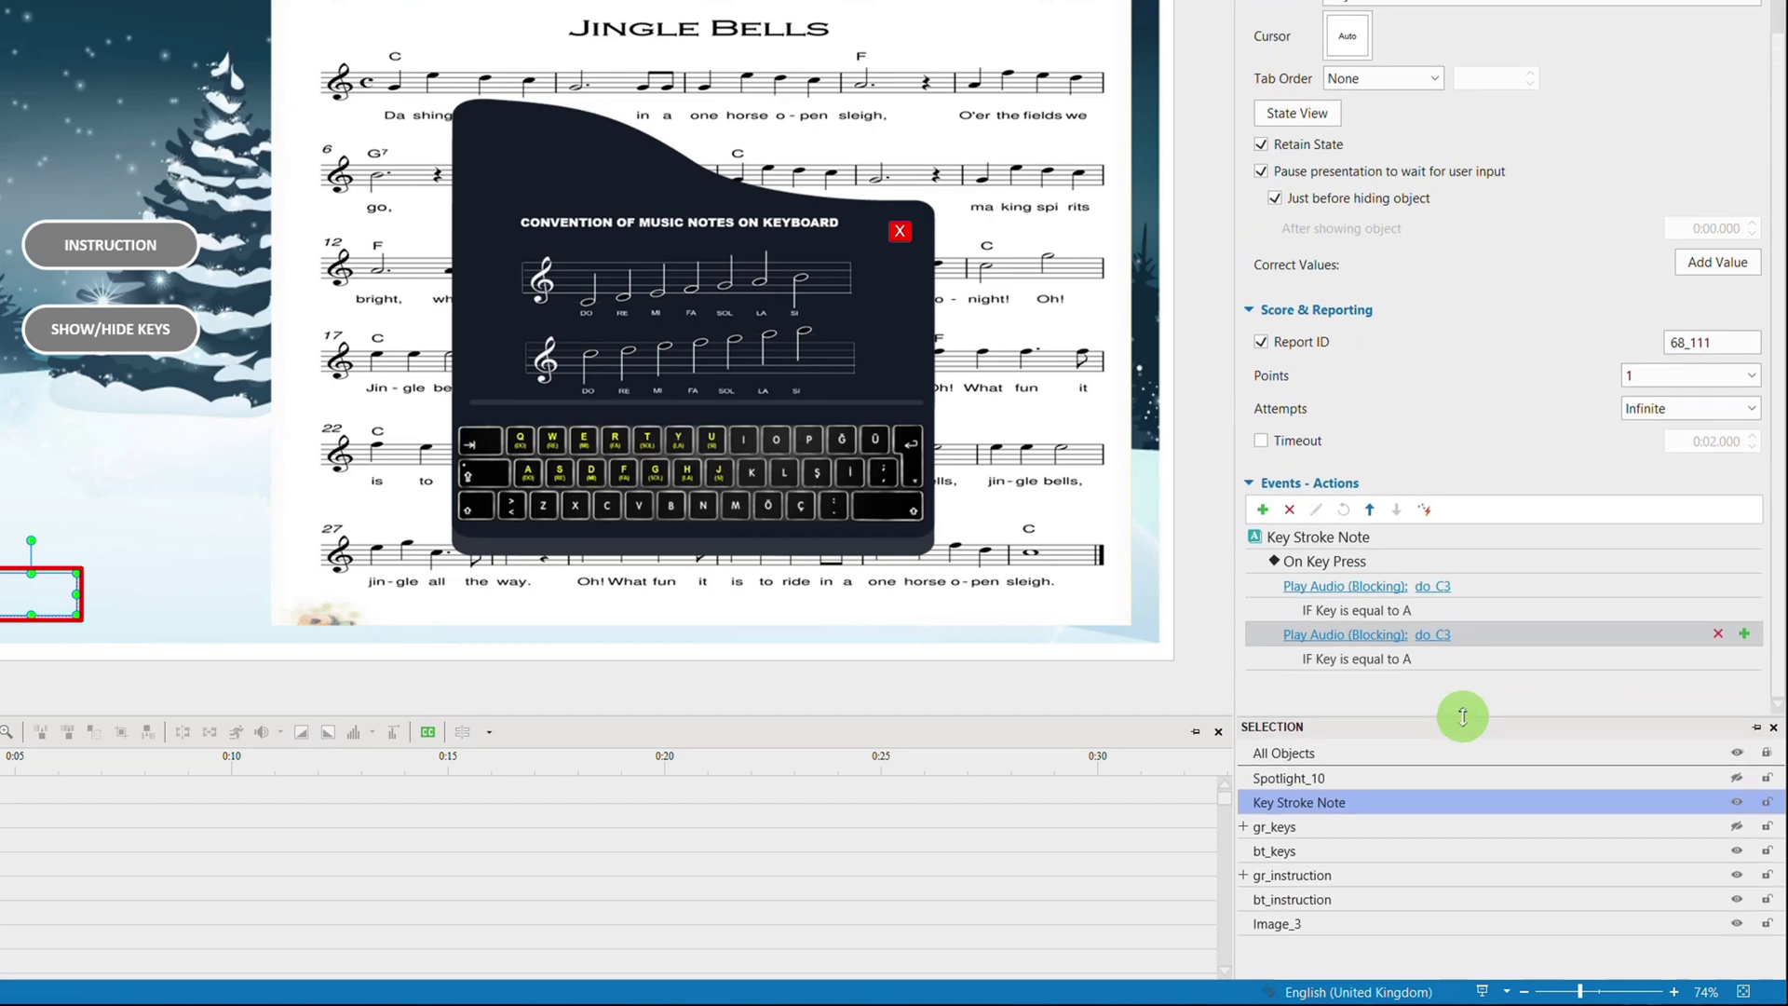
Step: Switch the second Play Audio action's clip to 12. re_C3
click(1435, 635)
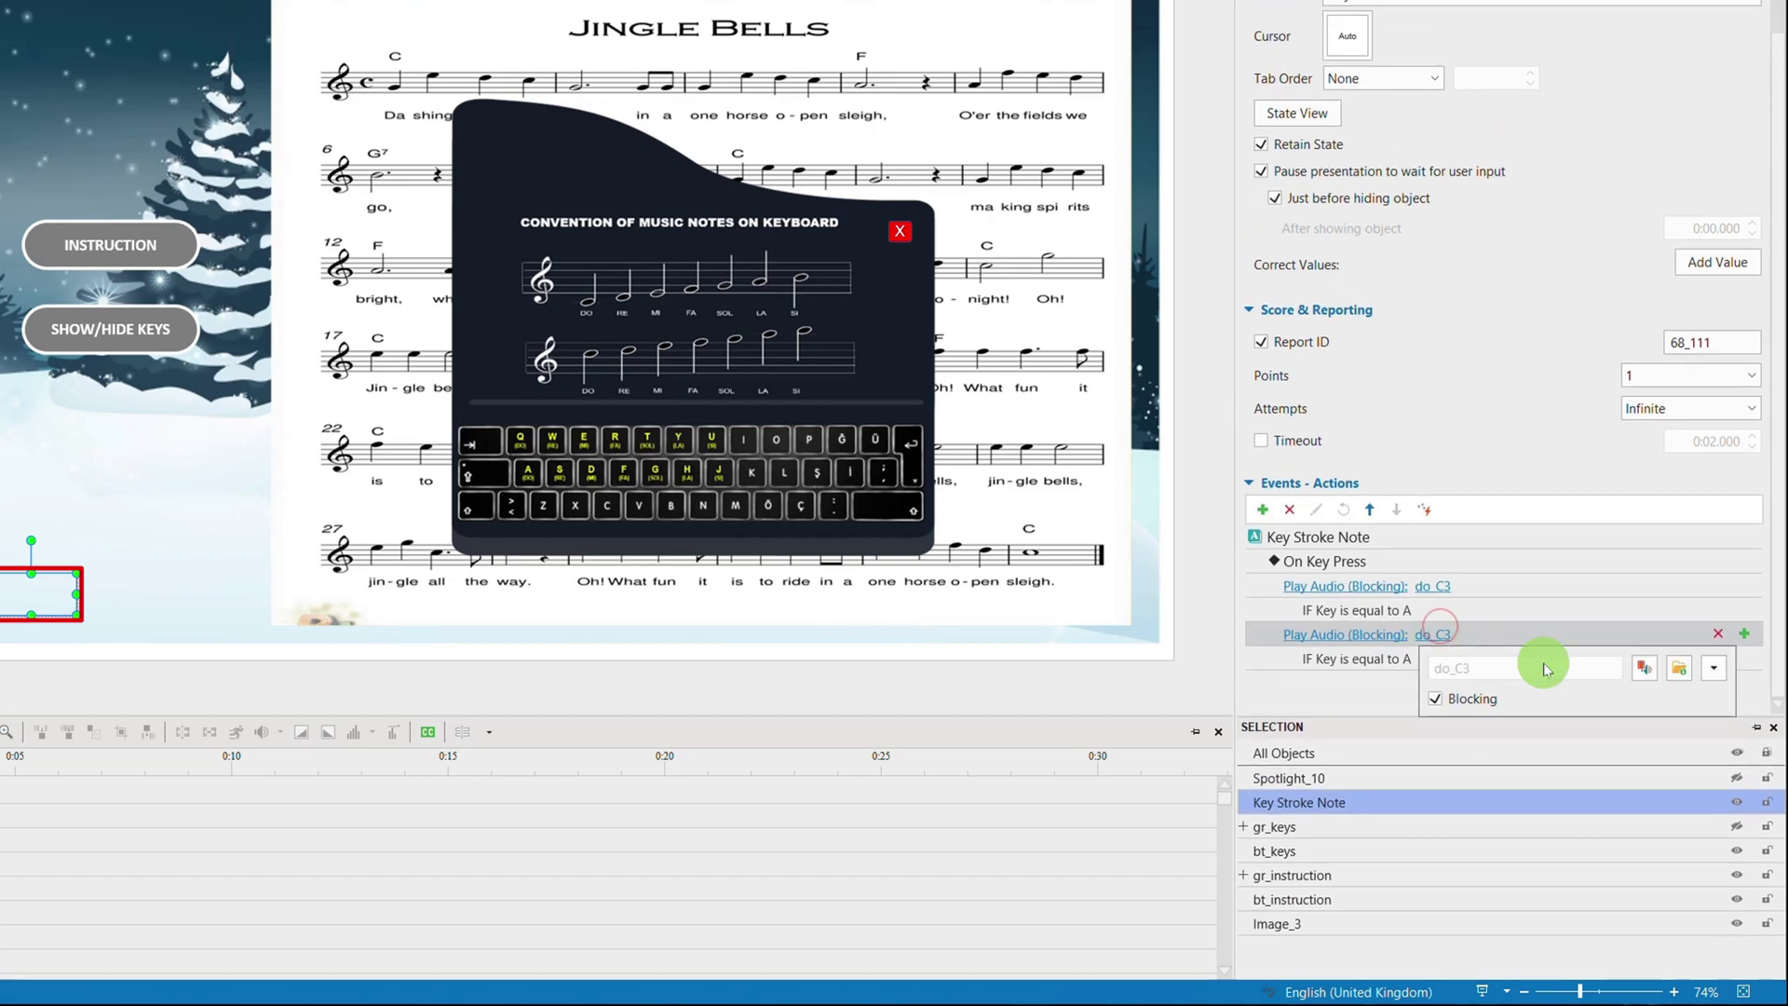
click(1693, 670)
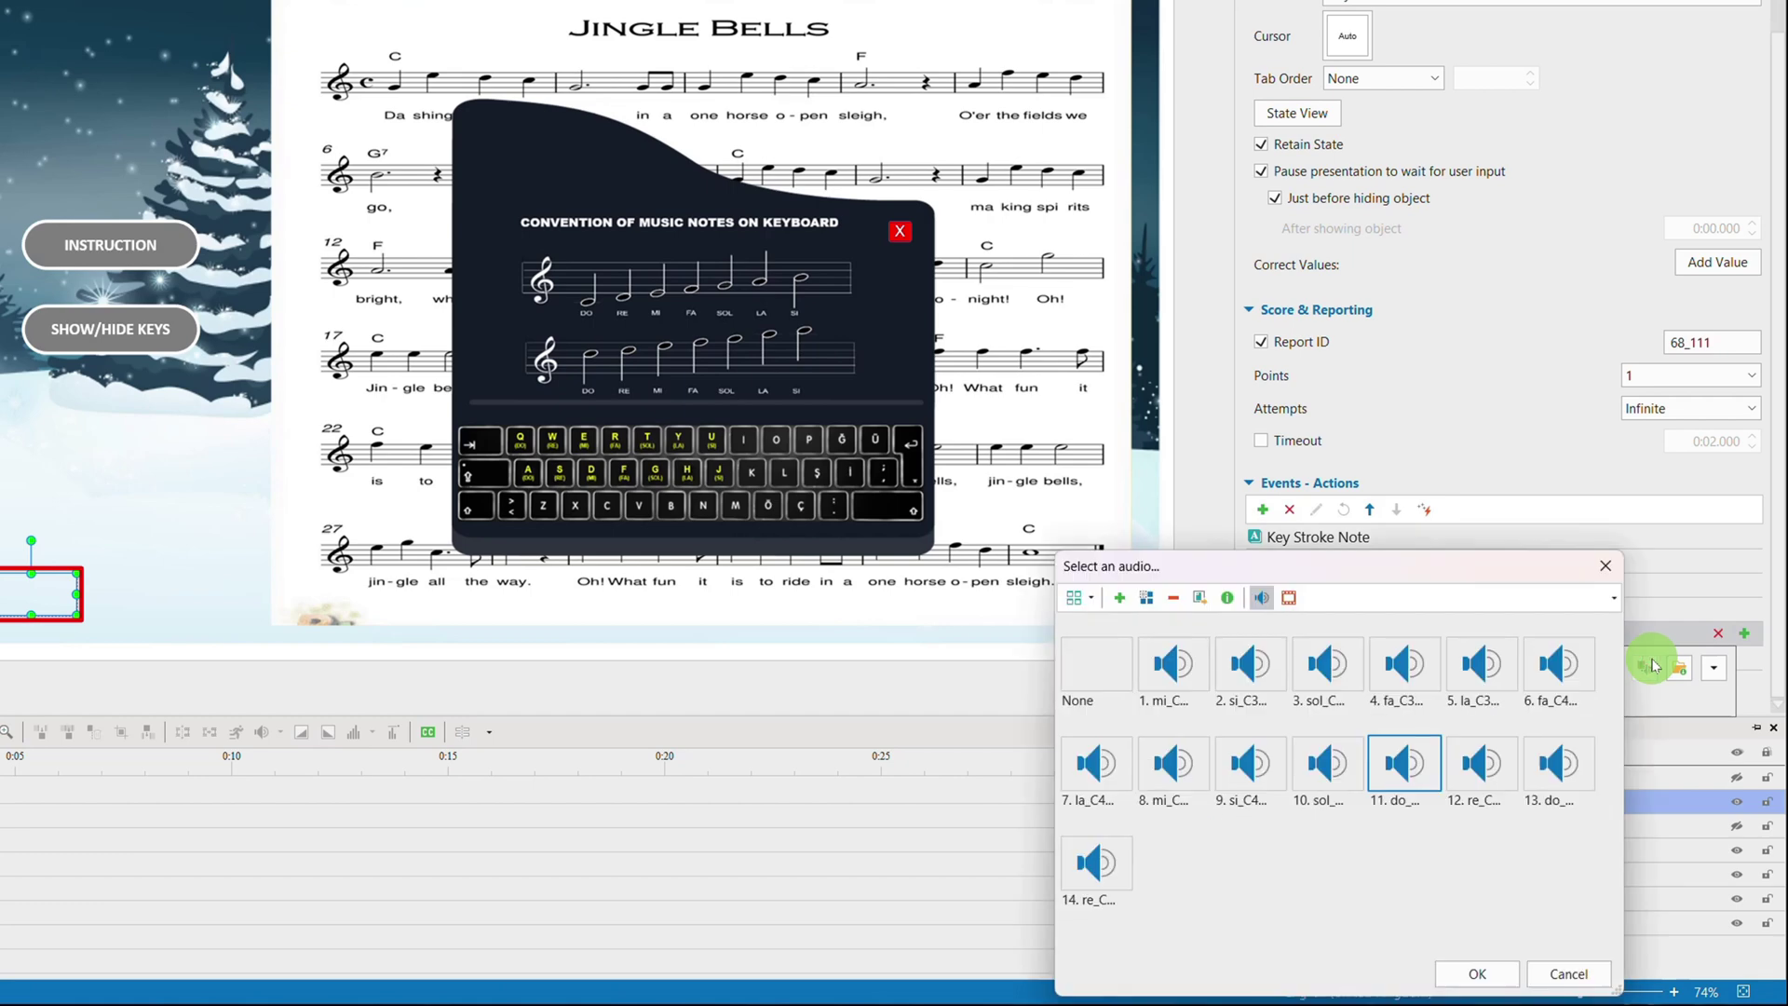
click(1472, 768)
click(1474, 970)
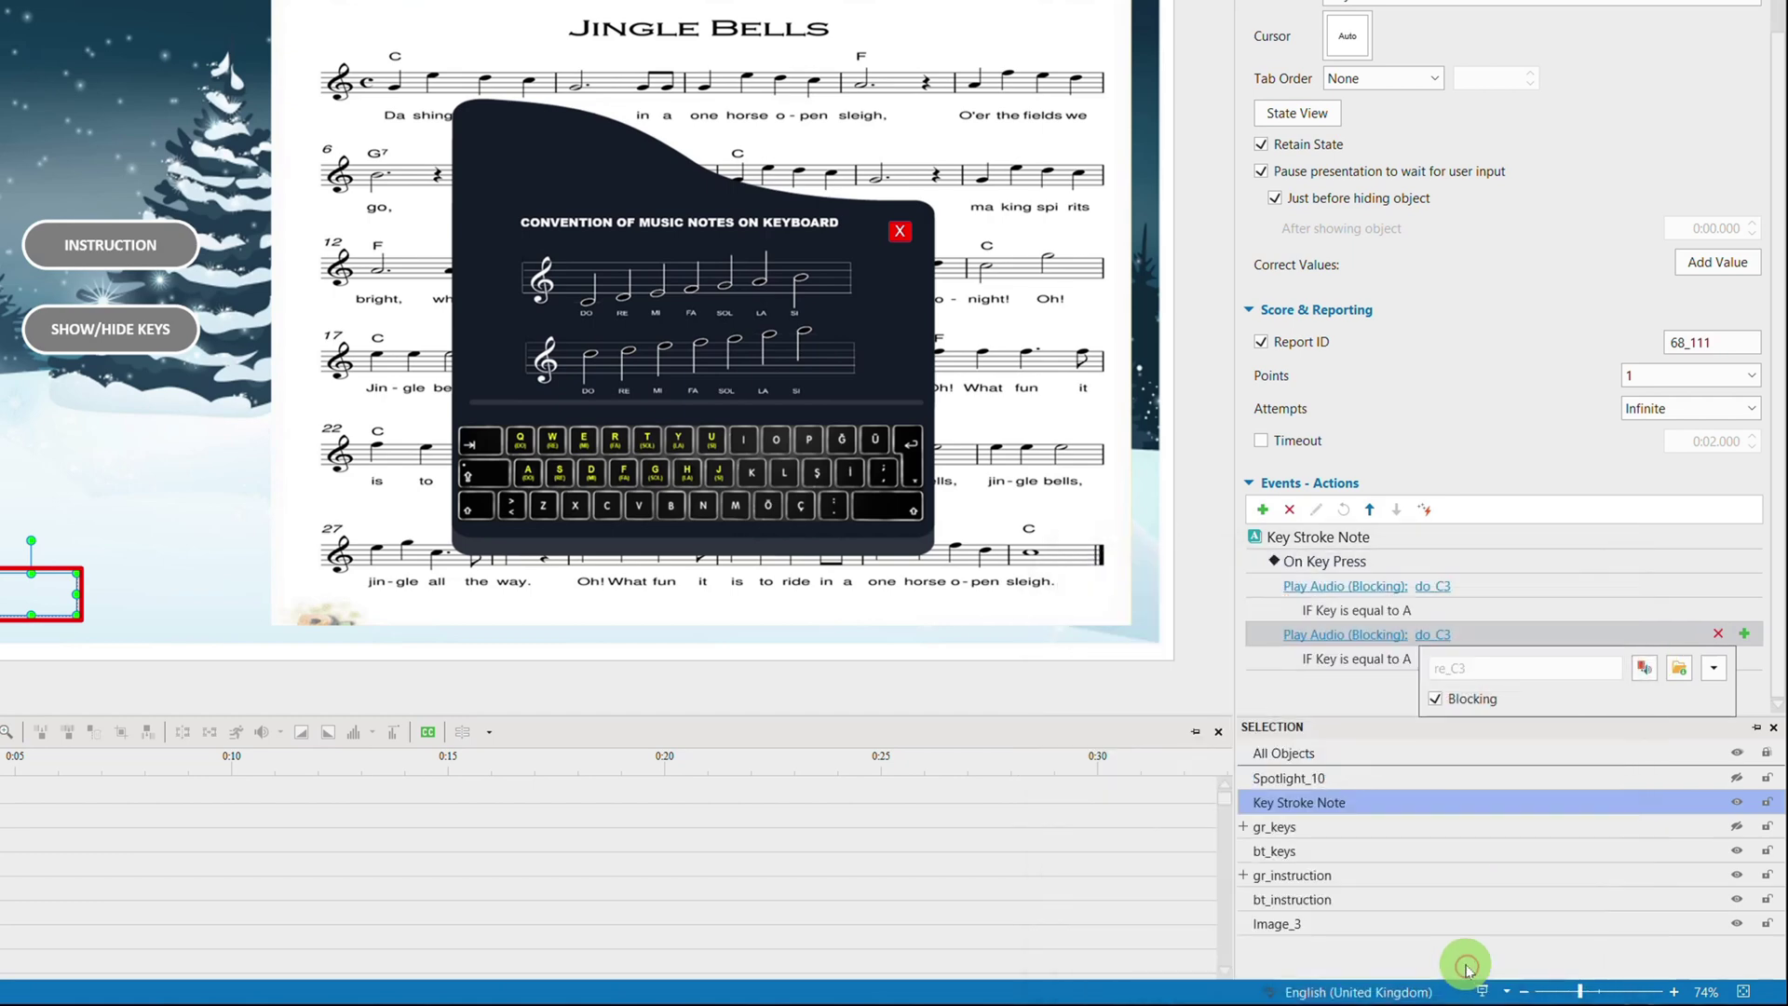
Step: Change the second action's keyboard condition to the S key
click(1744, 659)
click(1541, 794)
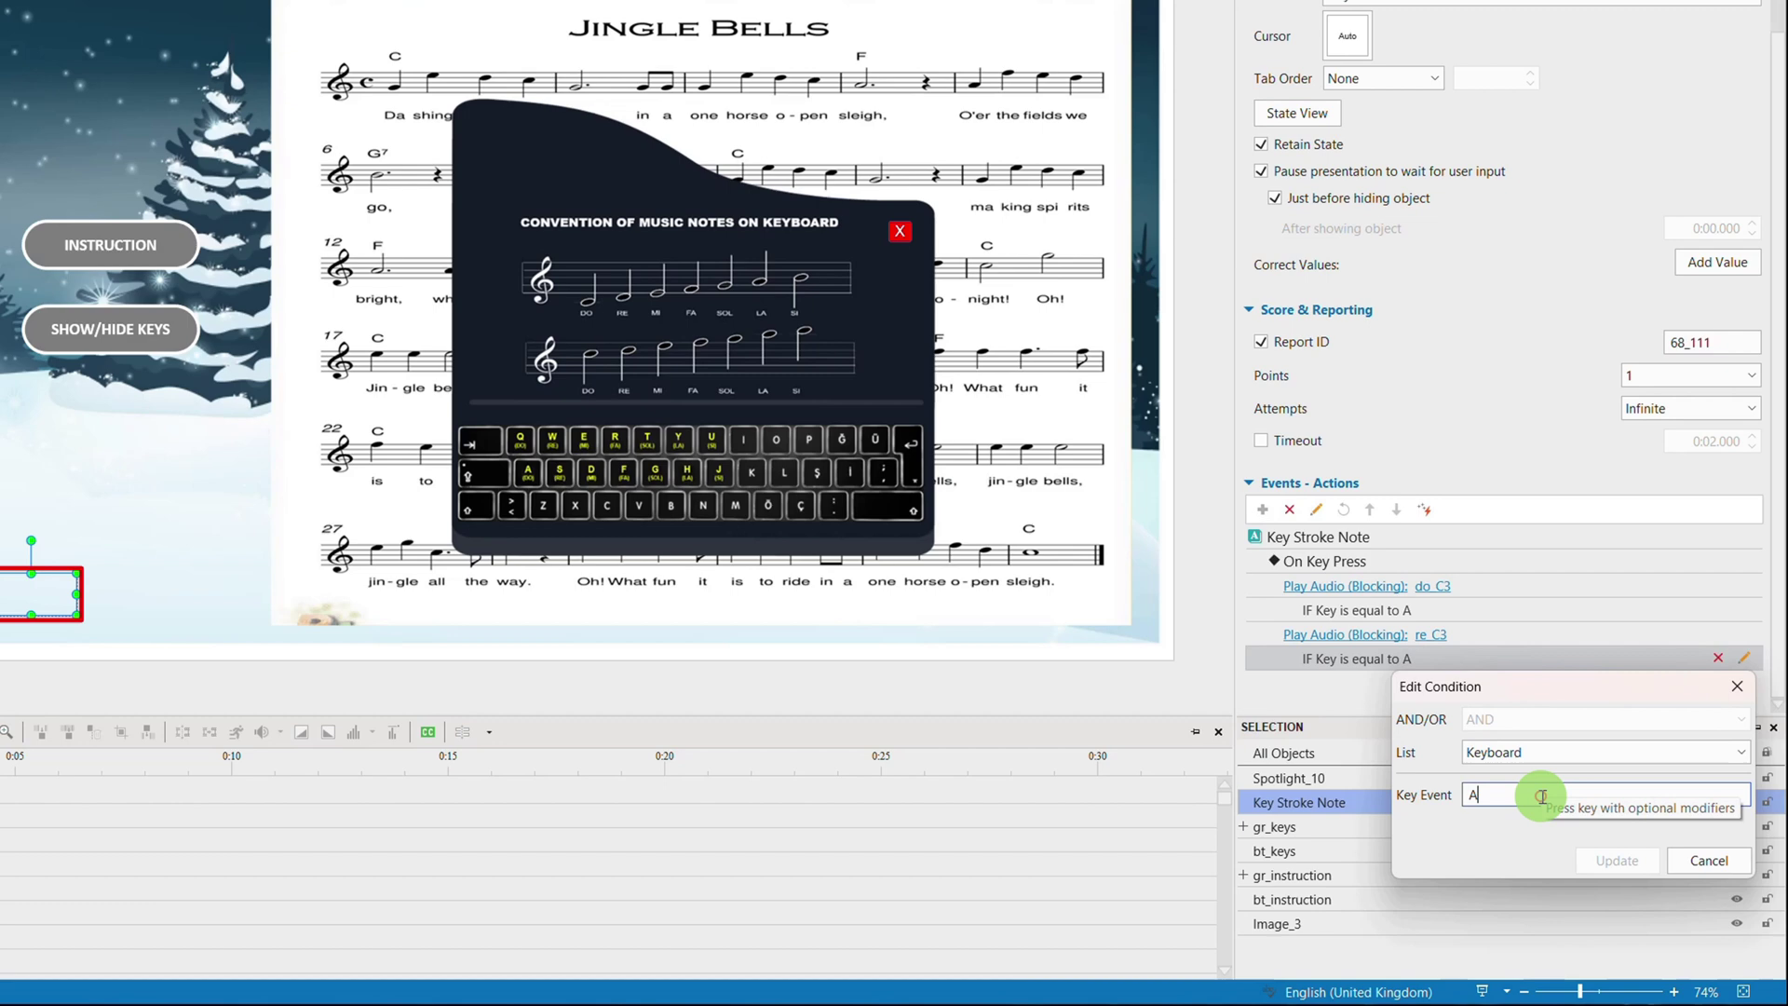
key(s)
click(1616, 860)
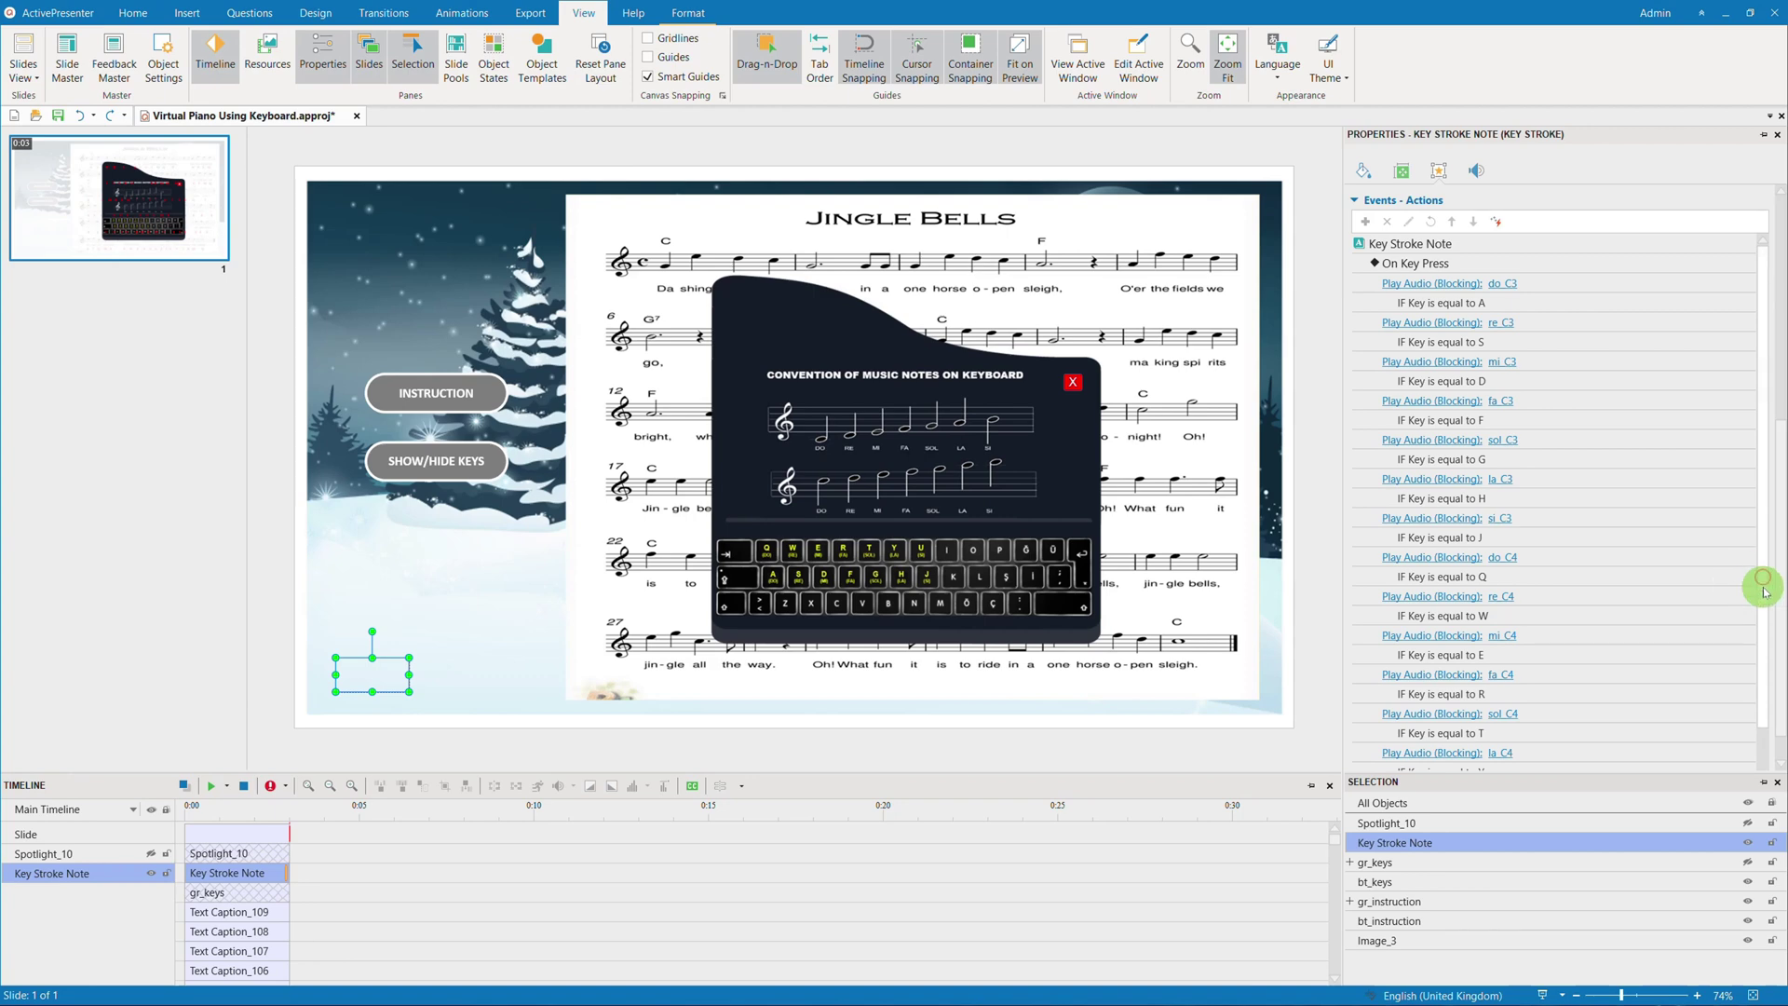
Step: Scroll through the On Key Press actions list to review the key-to-note mappings
scroll(1764, 605, down, 1)
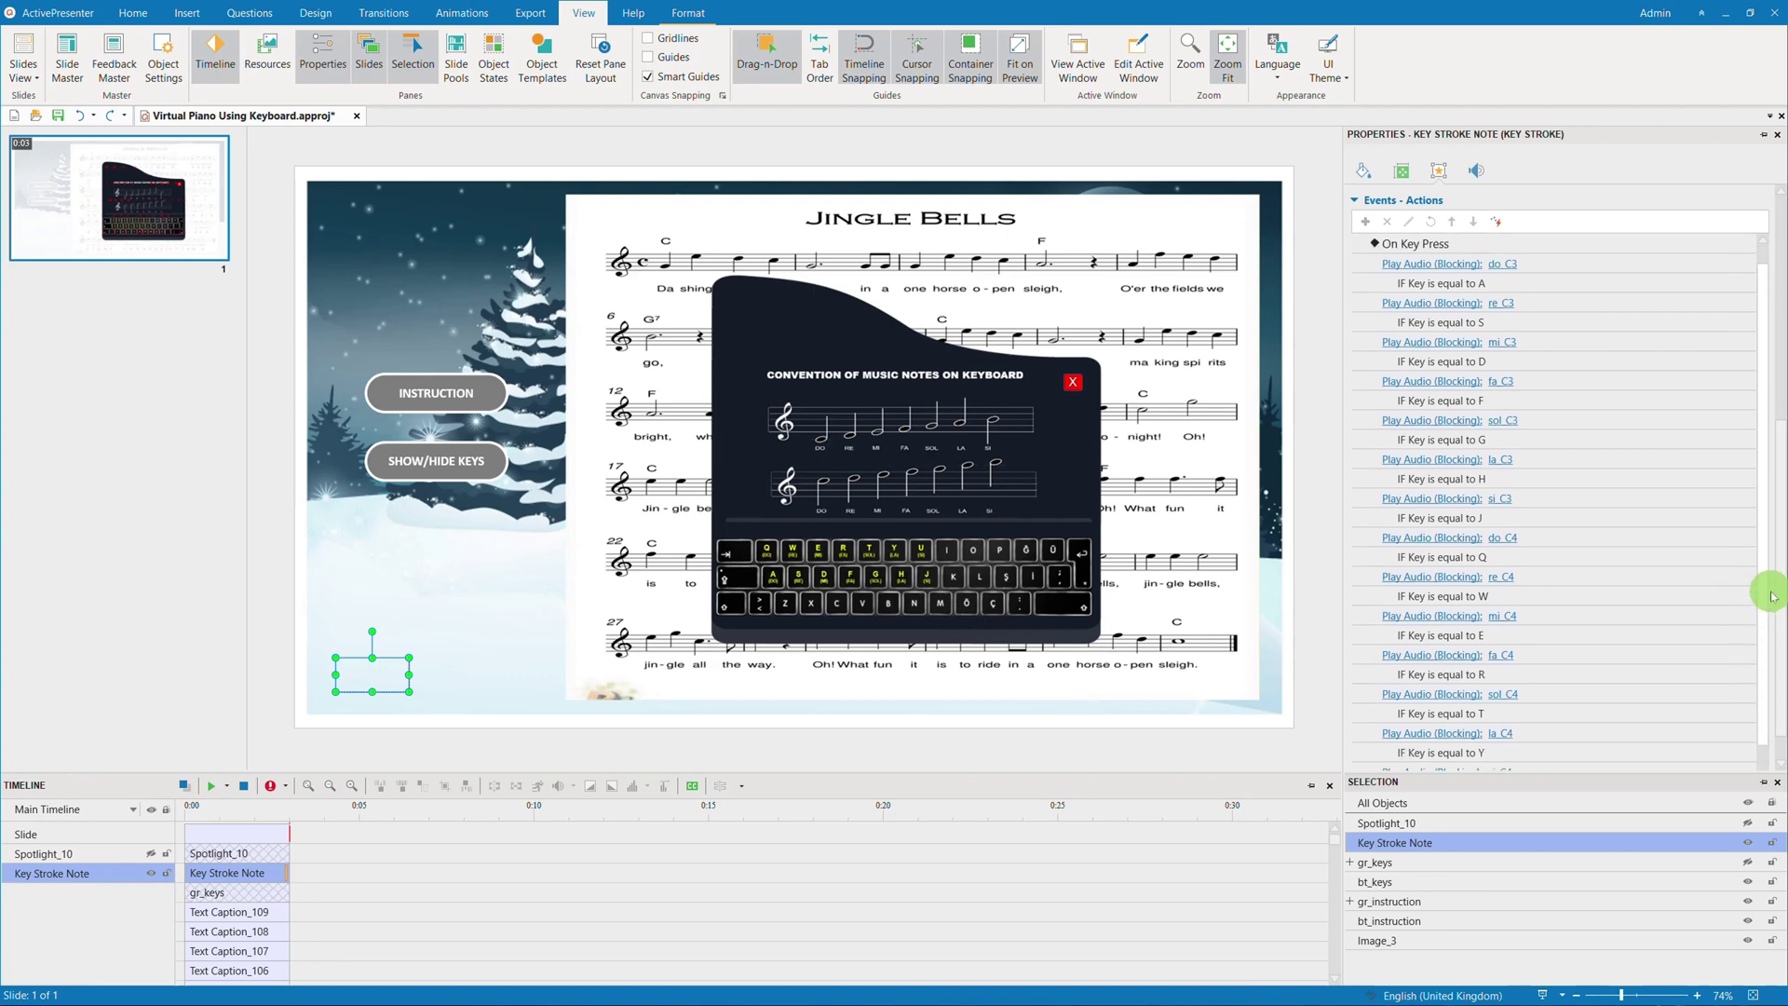
scroll(1767, 568, up, 1)
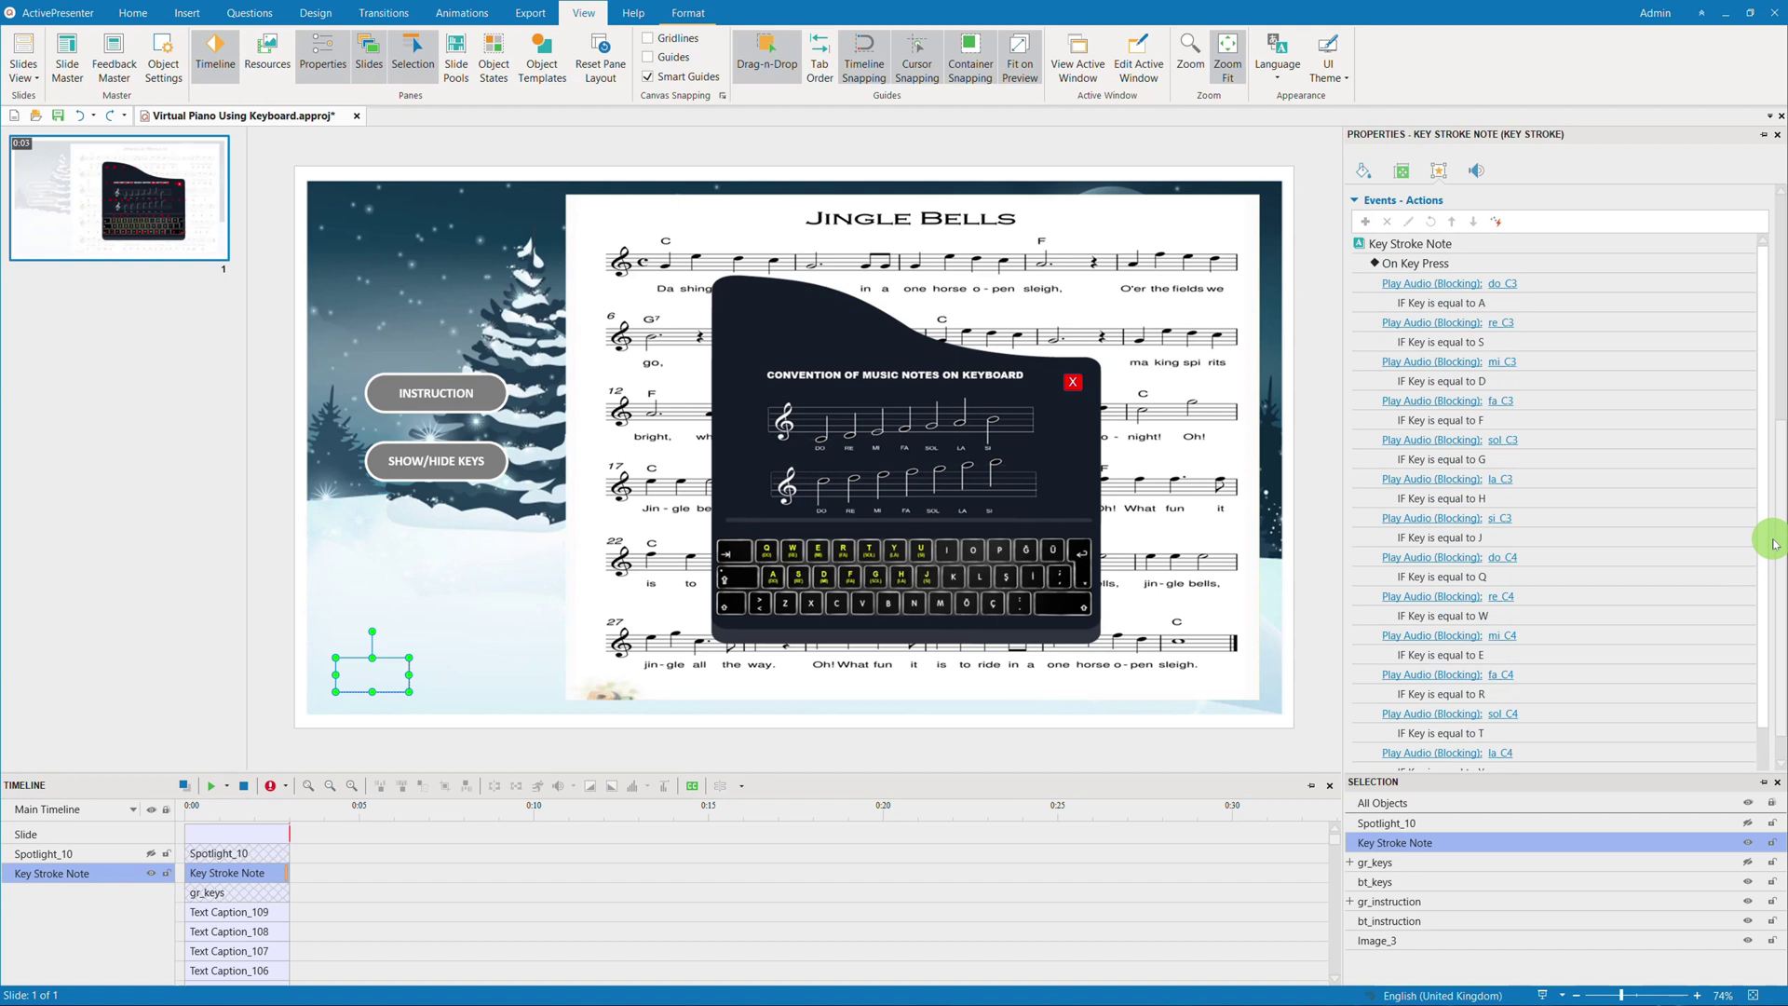